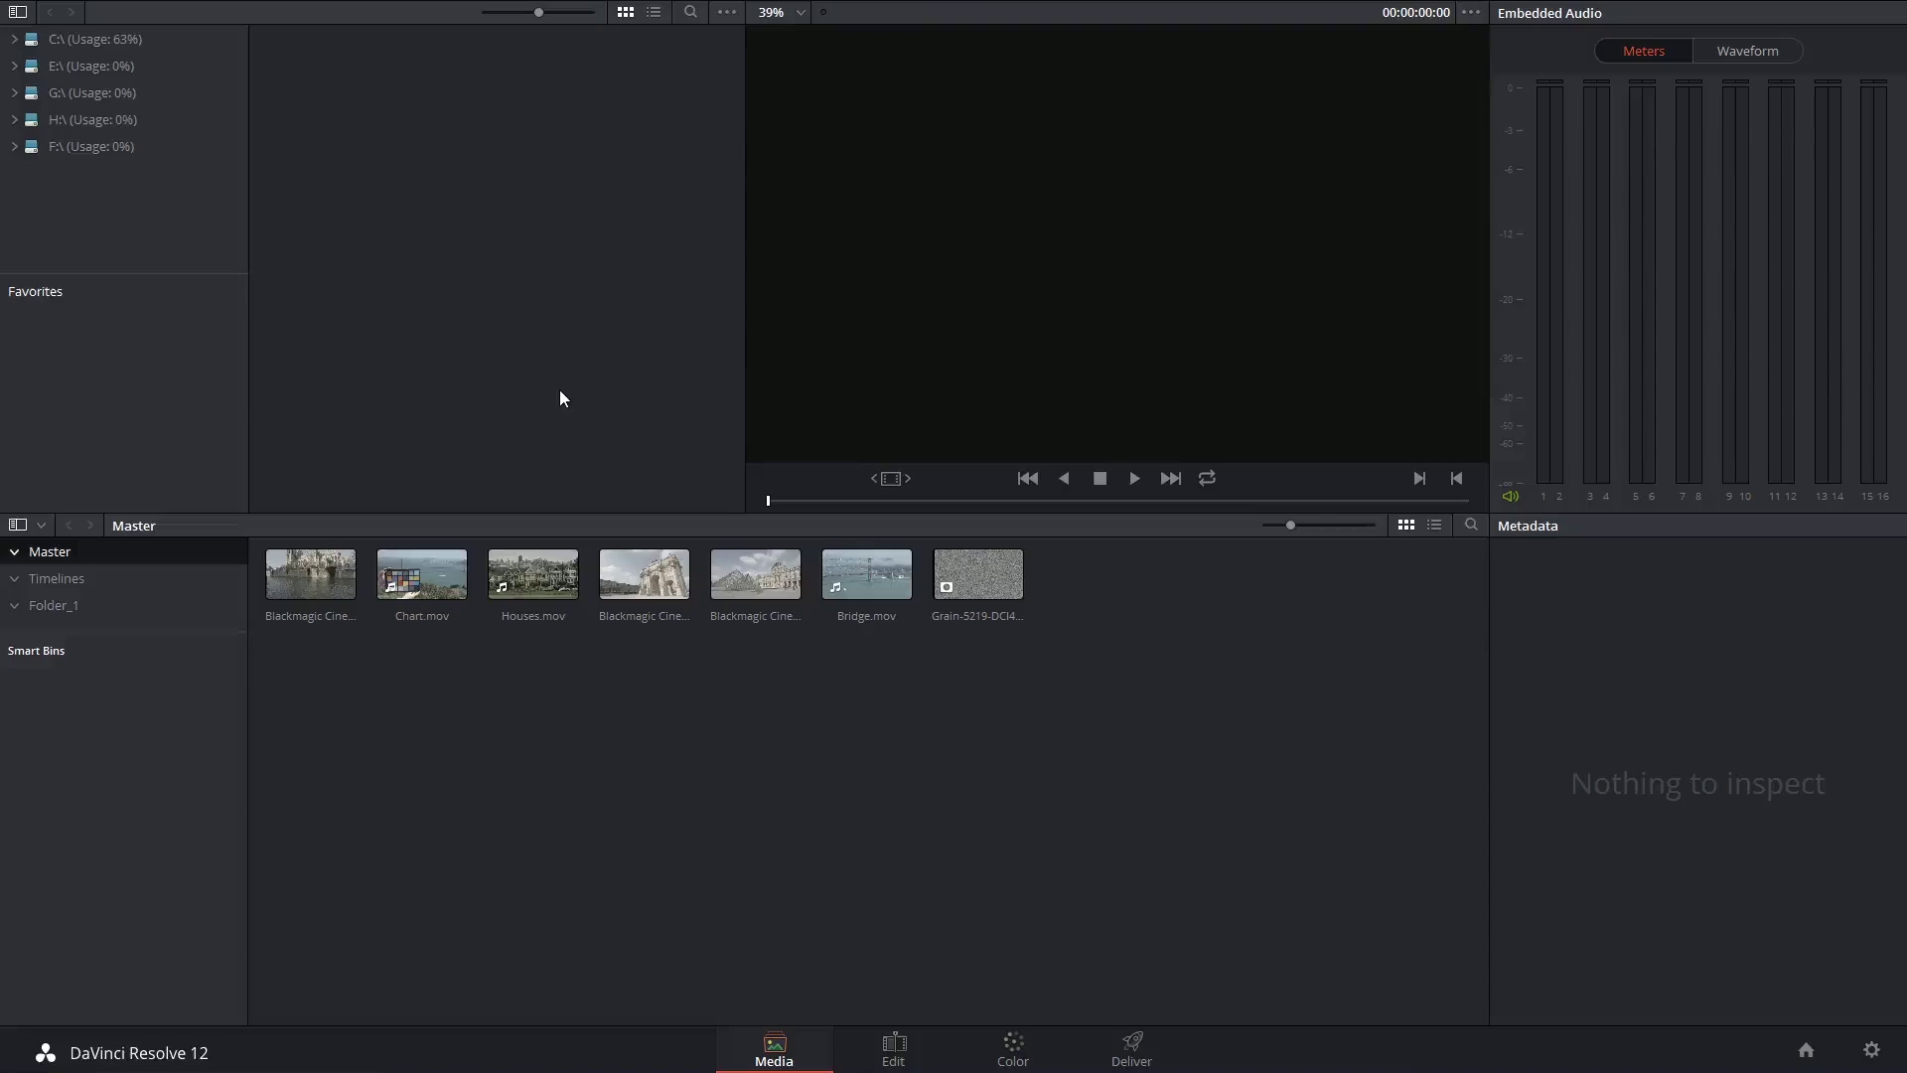
Step: Play the Notre Dame raw clip from its first frame, then stop playback
{"action": "left_click", "coordinate": [300, 564]}
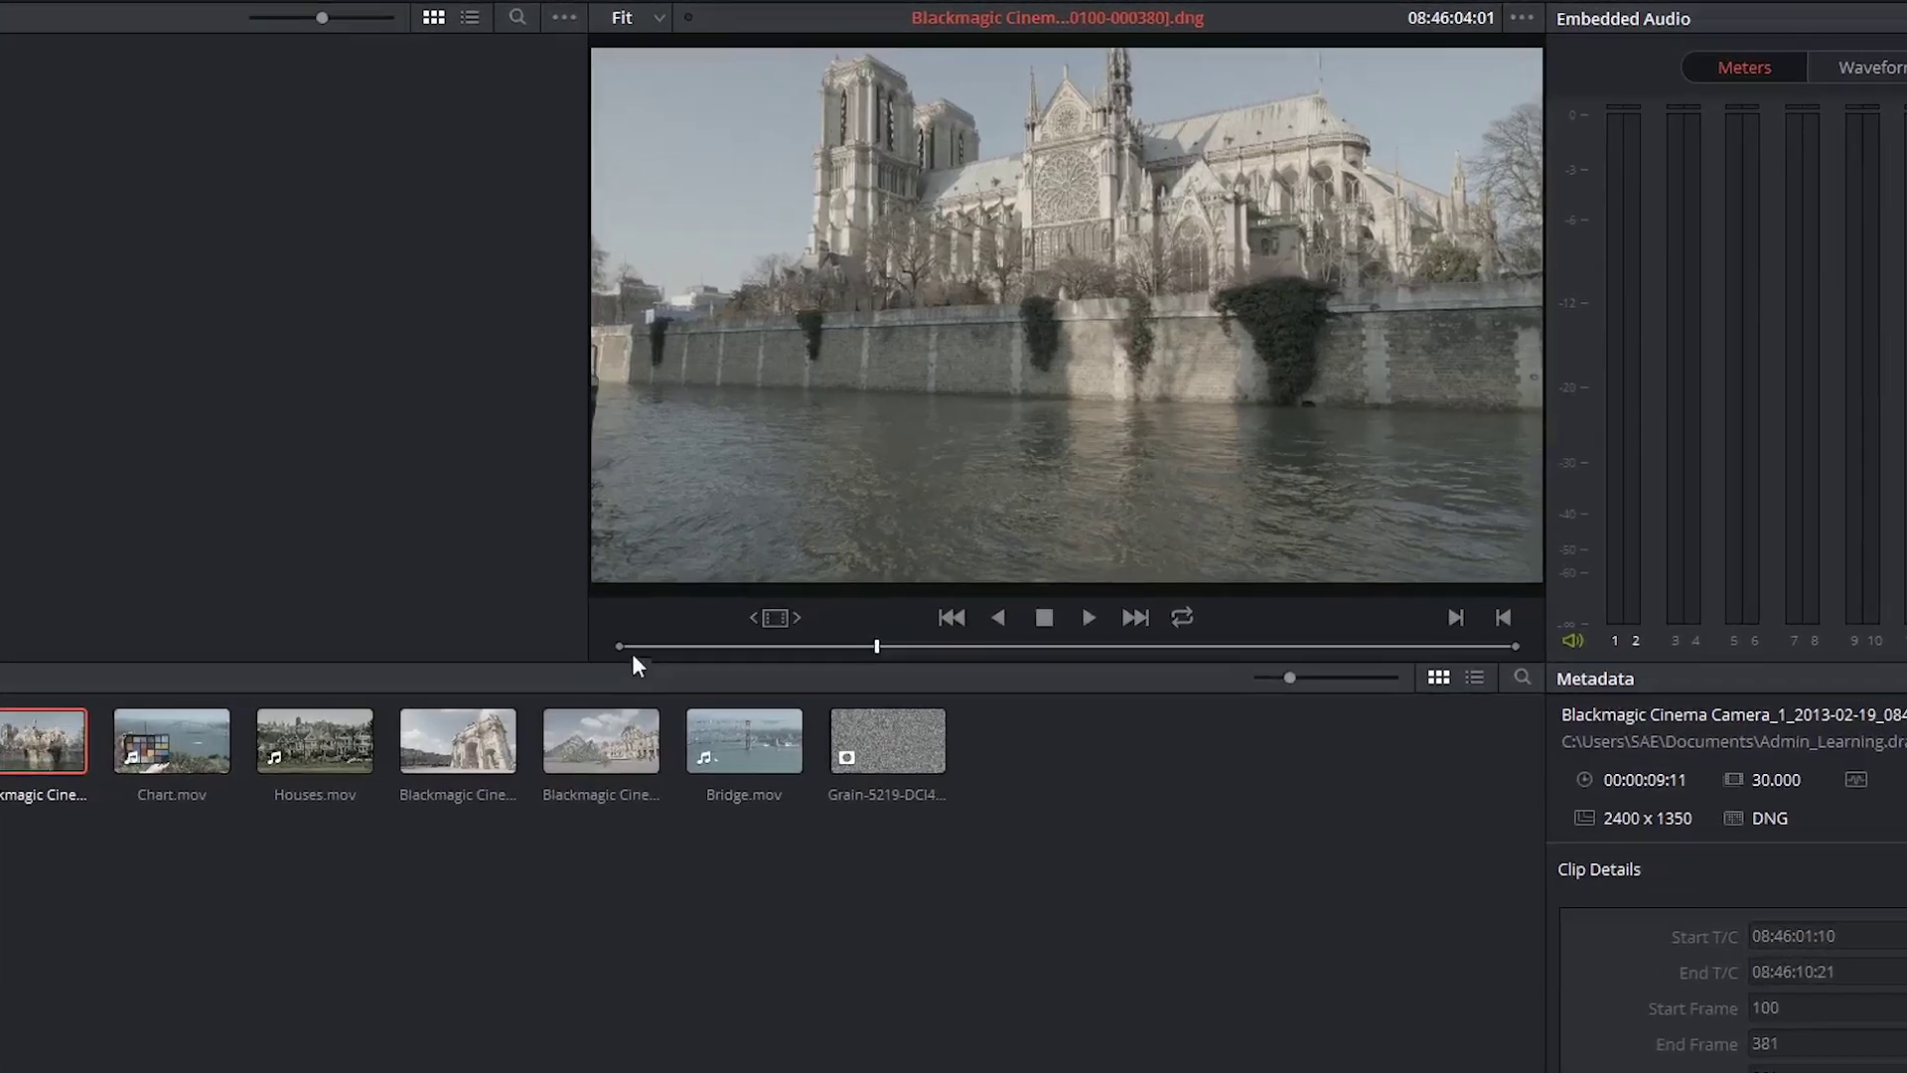
{"action": "left_click", "coordinate": [632, 651]}
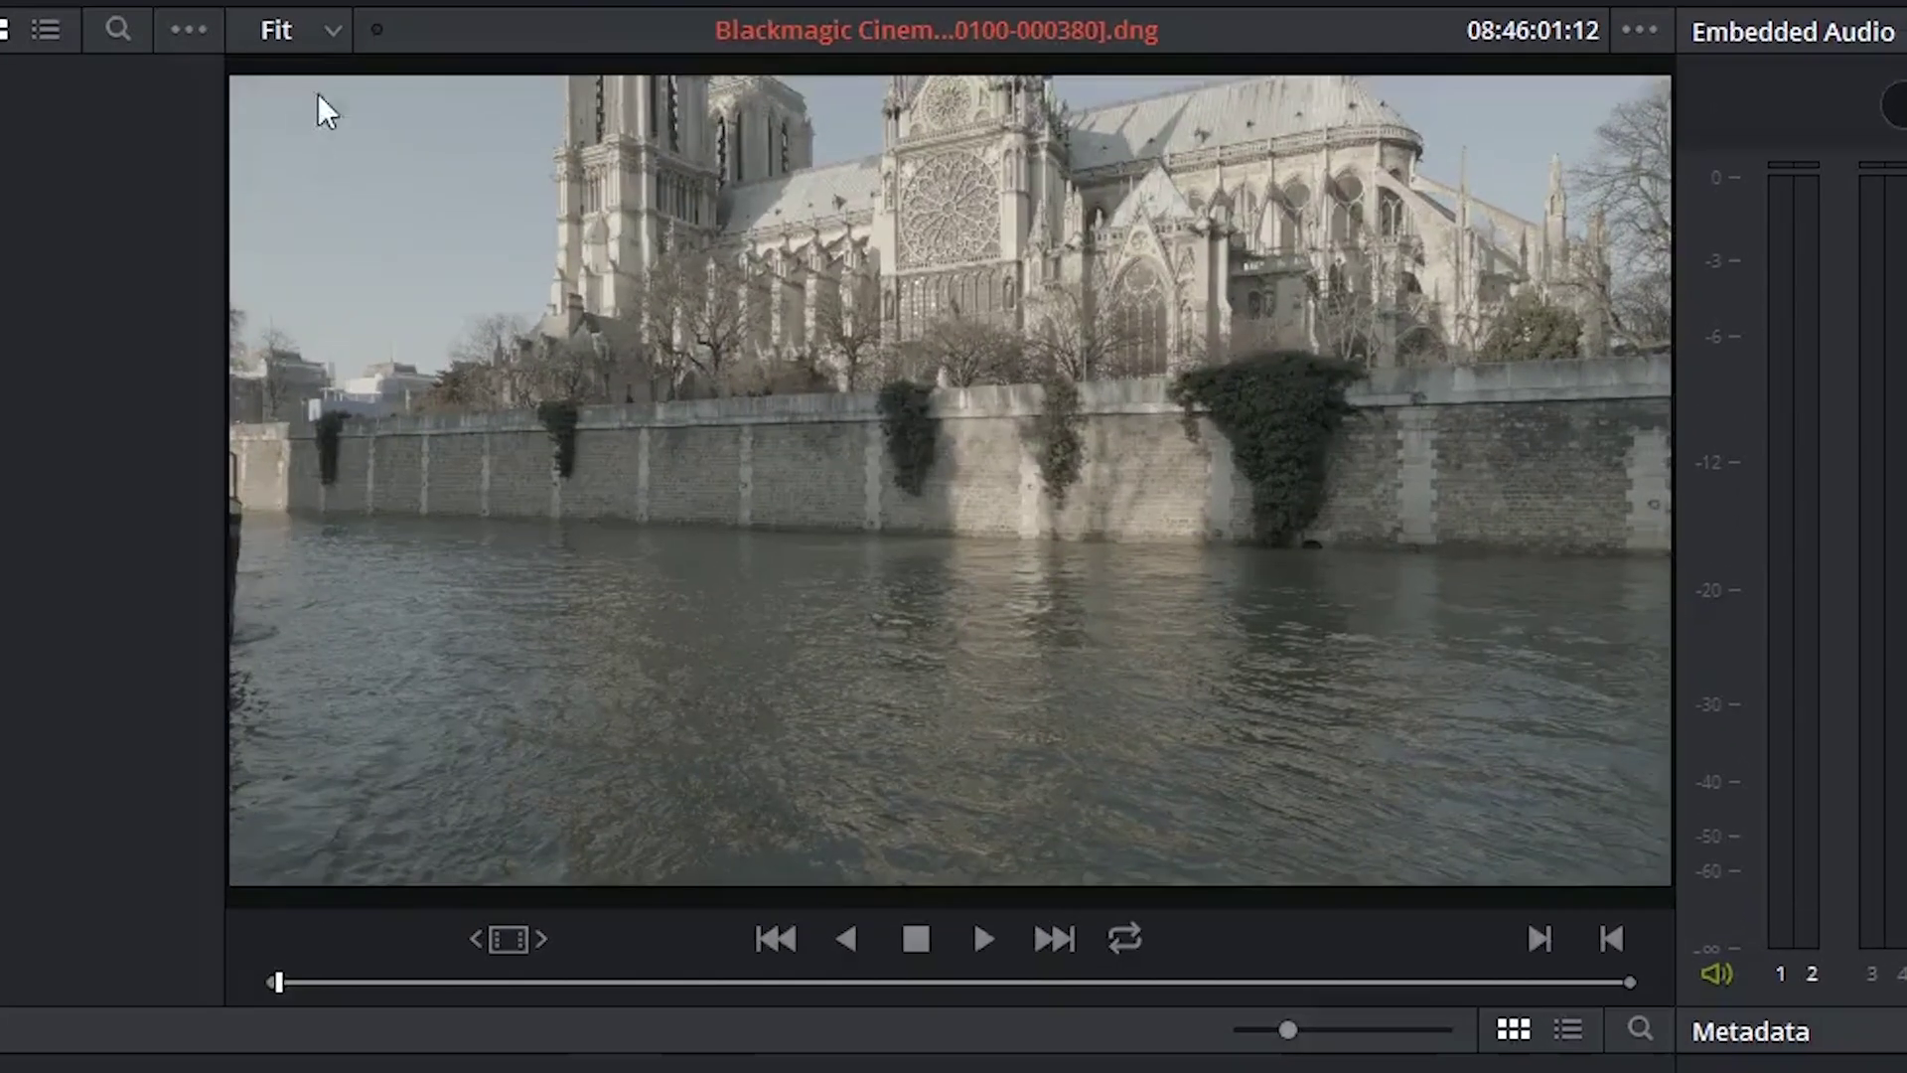
{"action": "key", "text": "space"}
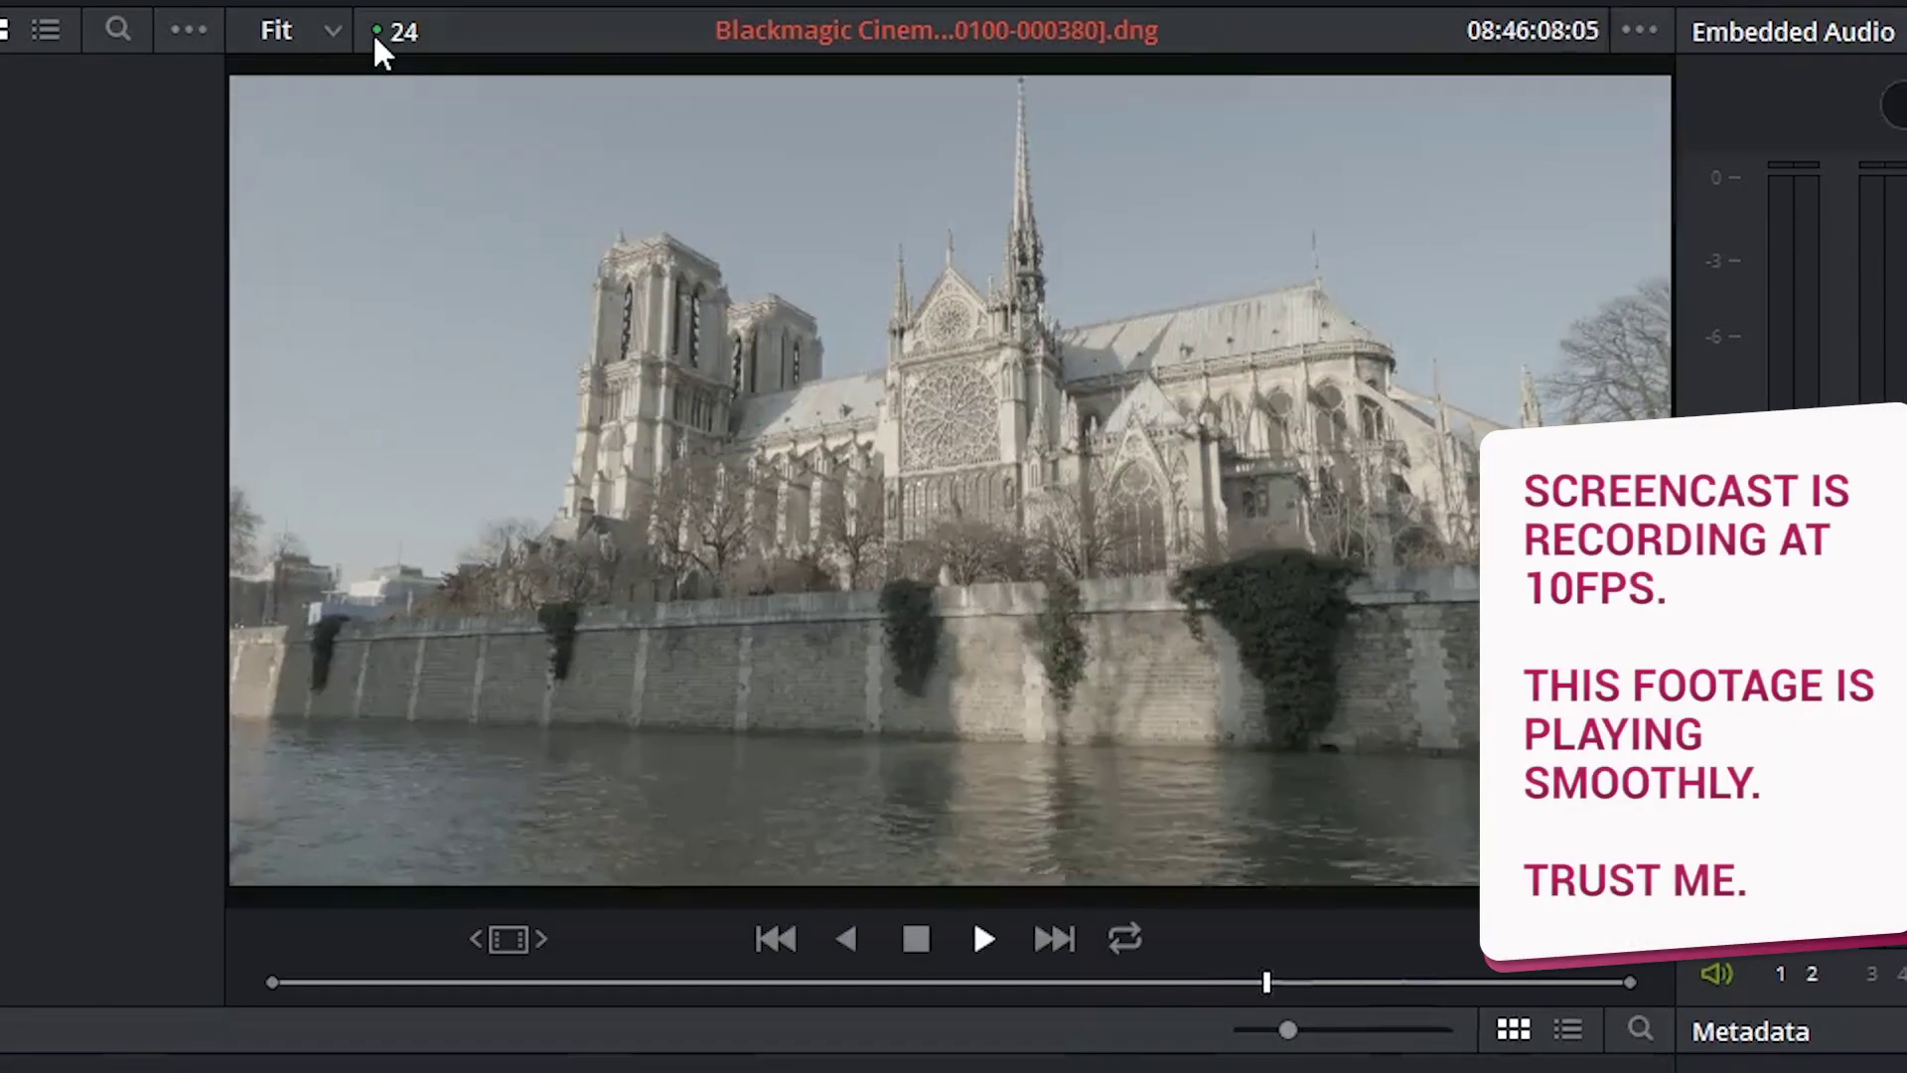
{"action": "key", "text": "space"}
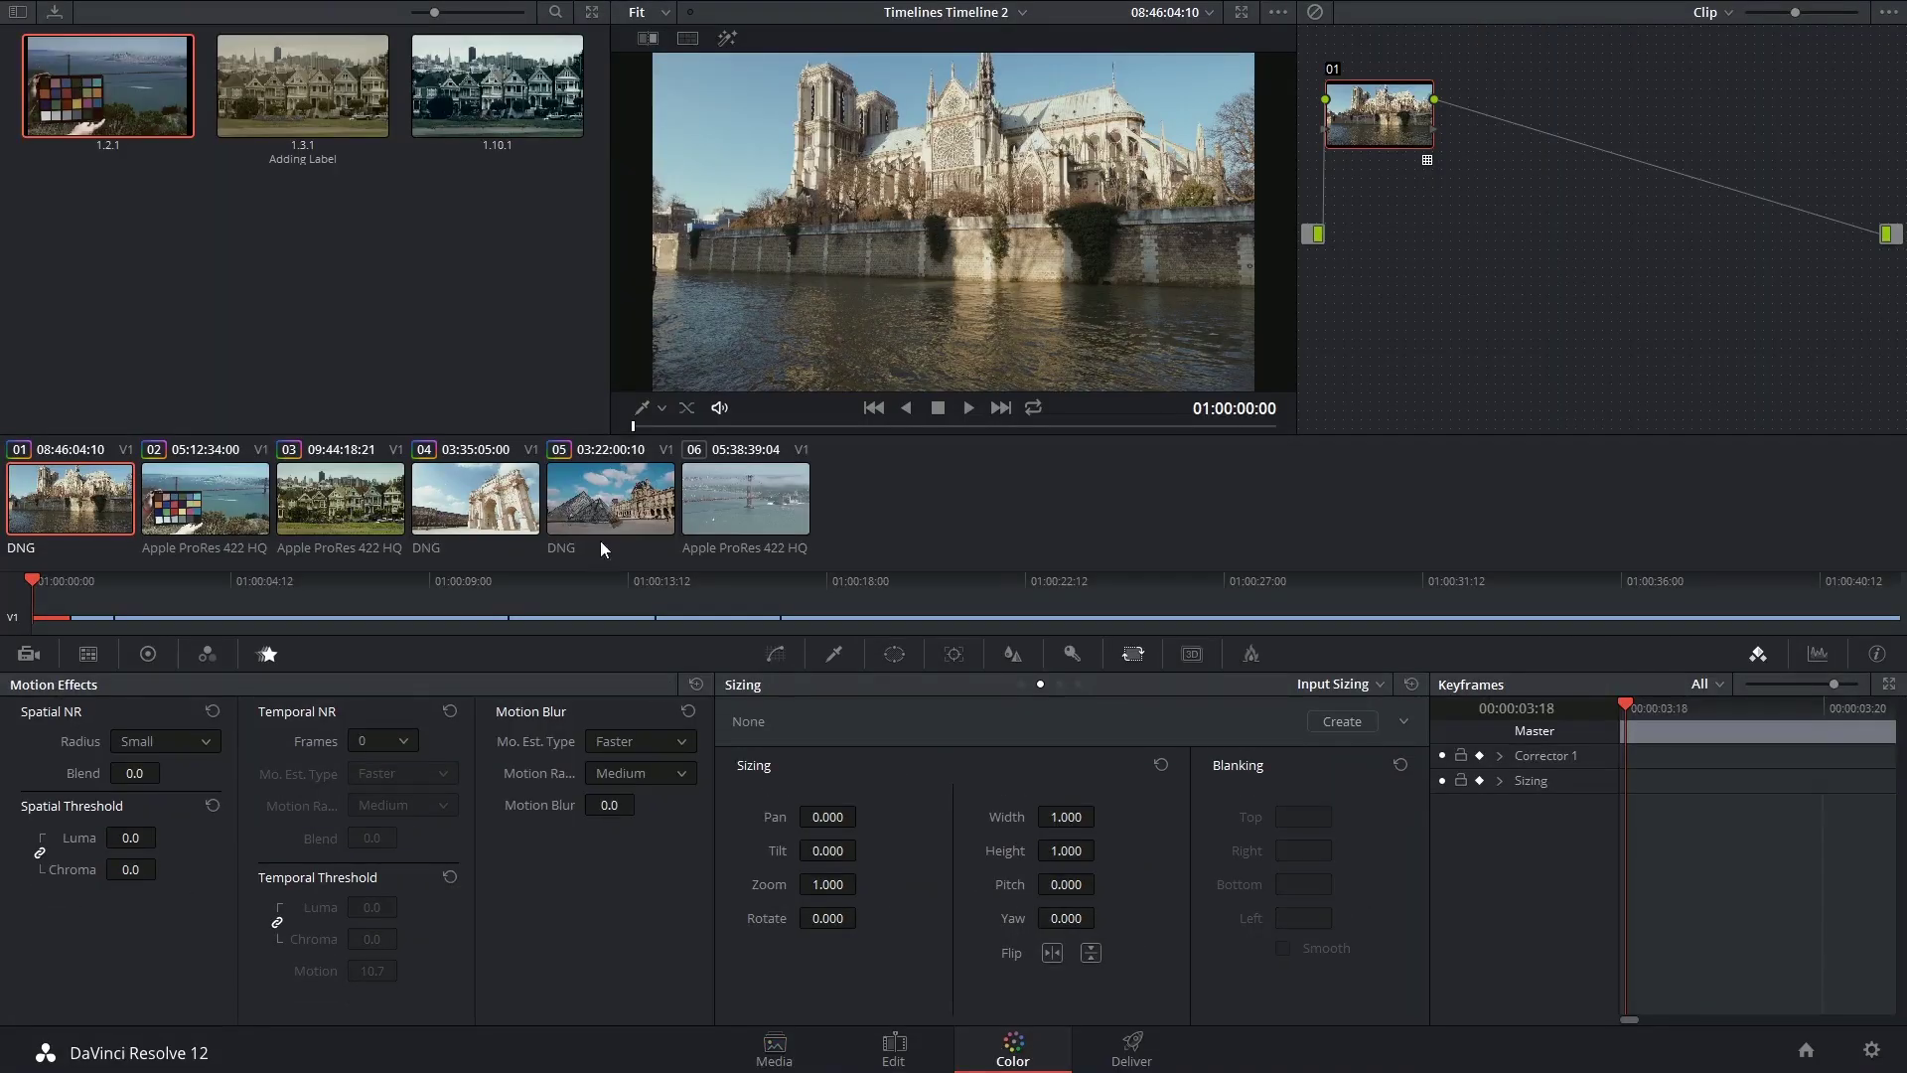
Step: Load the Louvre clip, shift node 02 further right in the node graph, and play it
{"action": "left_click", "coordinate": [615, 496]}
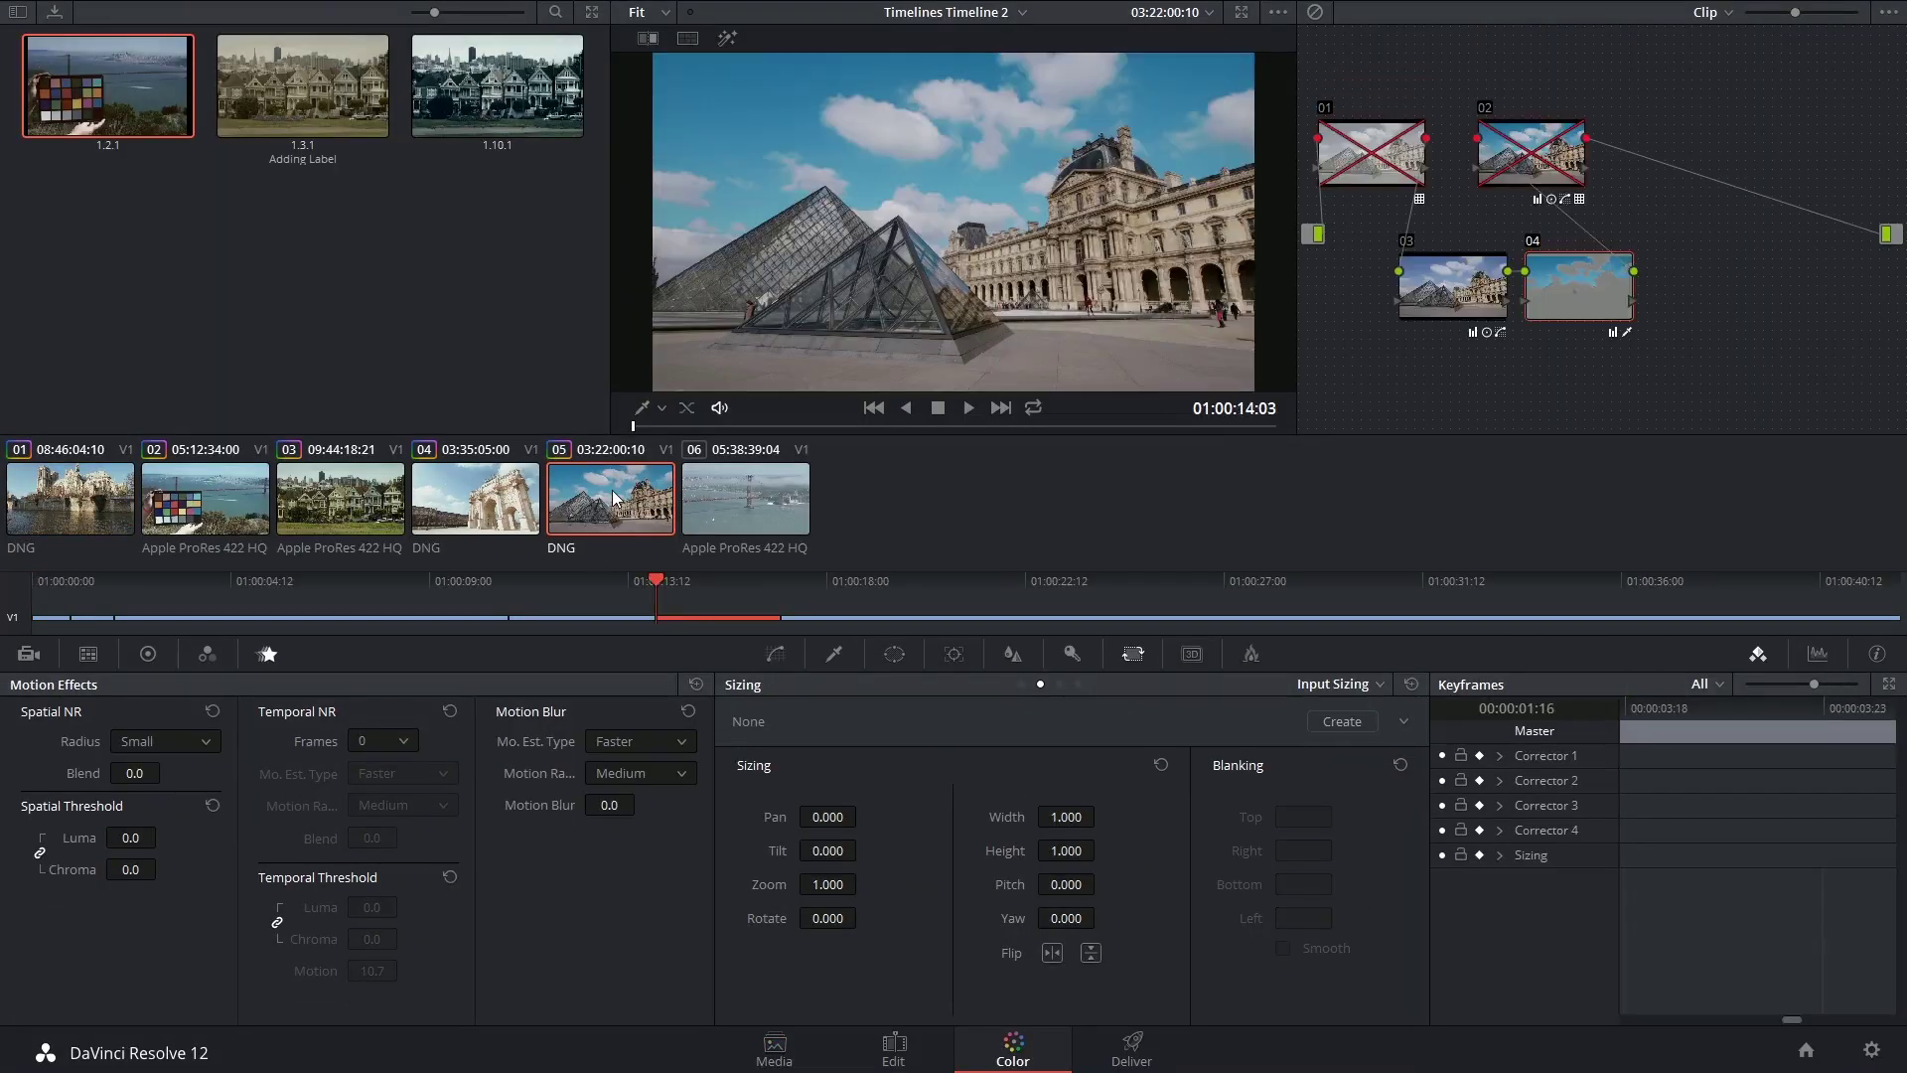
{"action": "left_click_drag", "start_coordinate": [1571, 179], "coordinate": [1721, 182]}
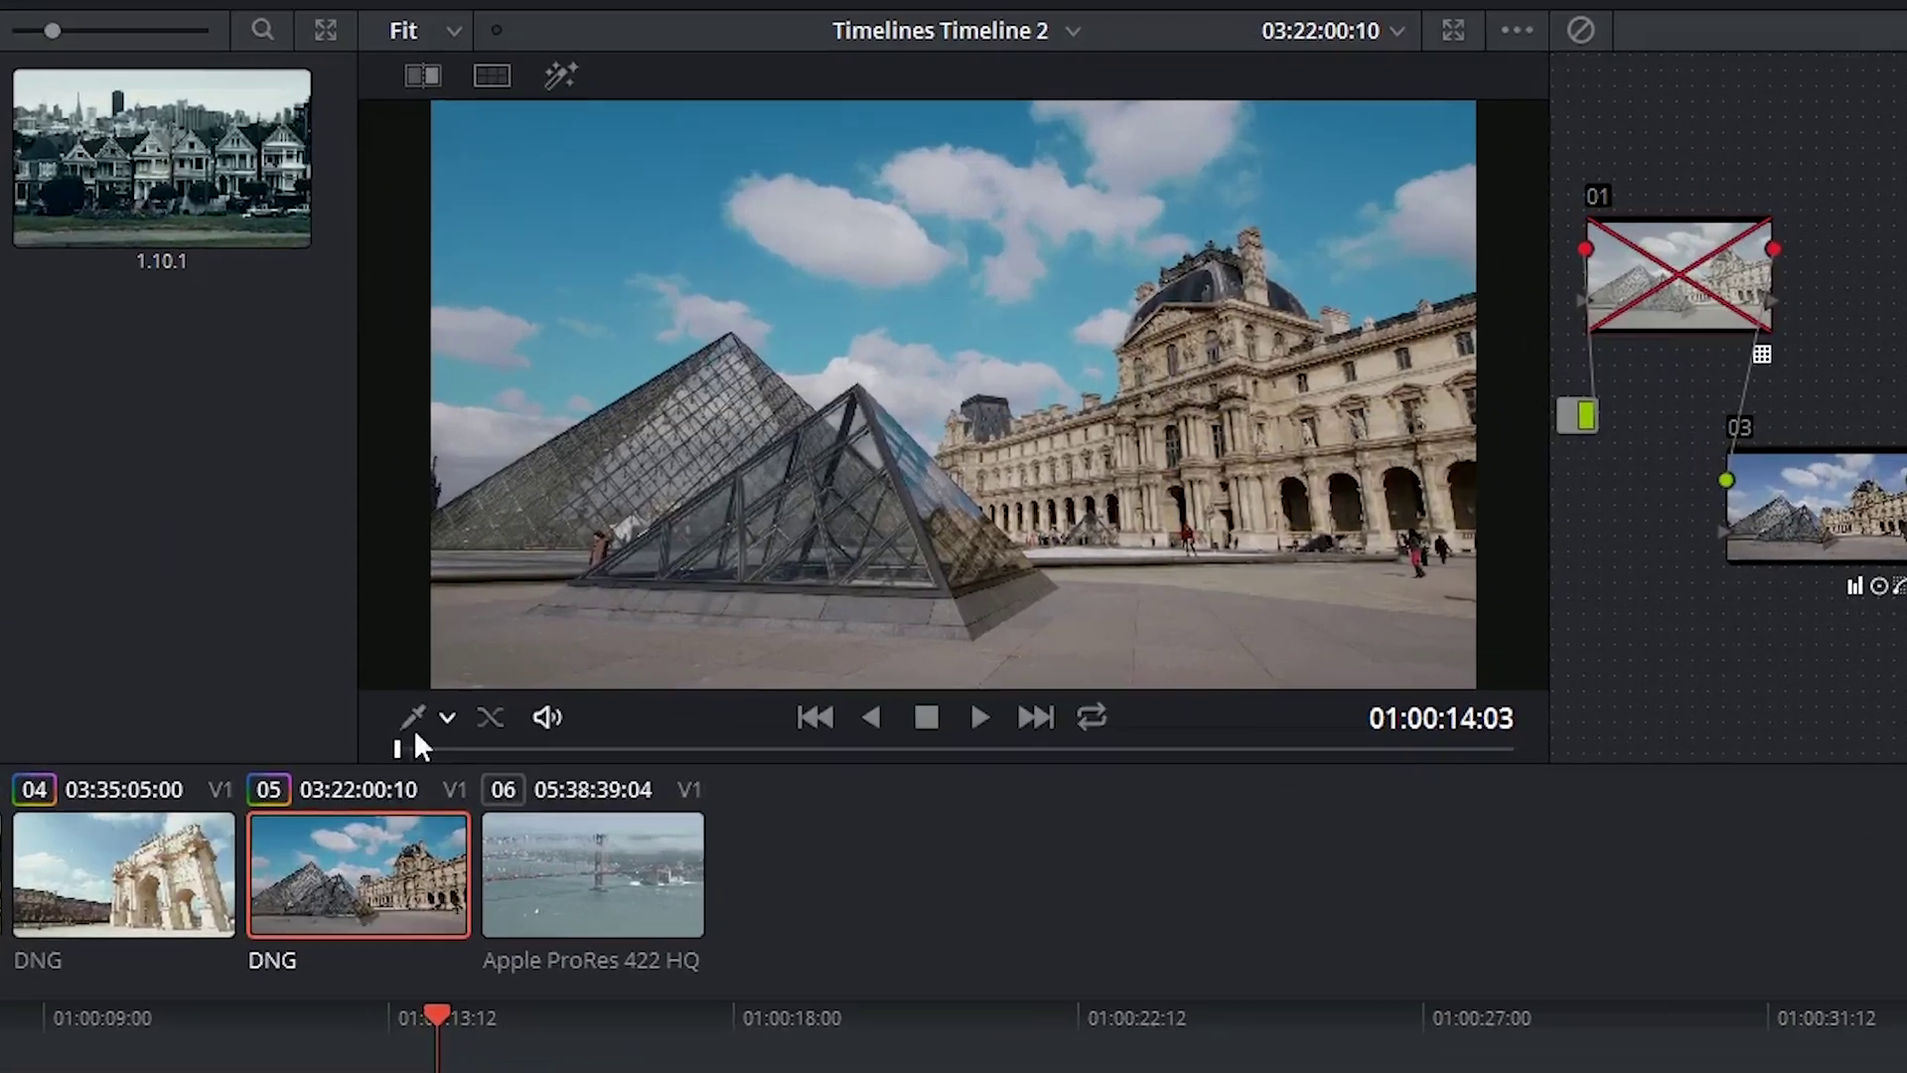
{"action": "key", "text": "space"}
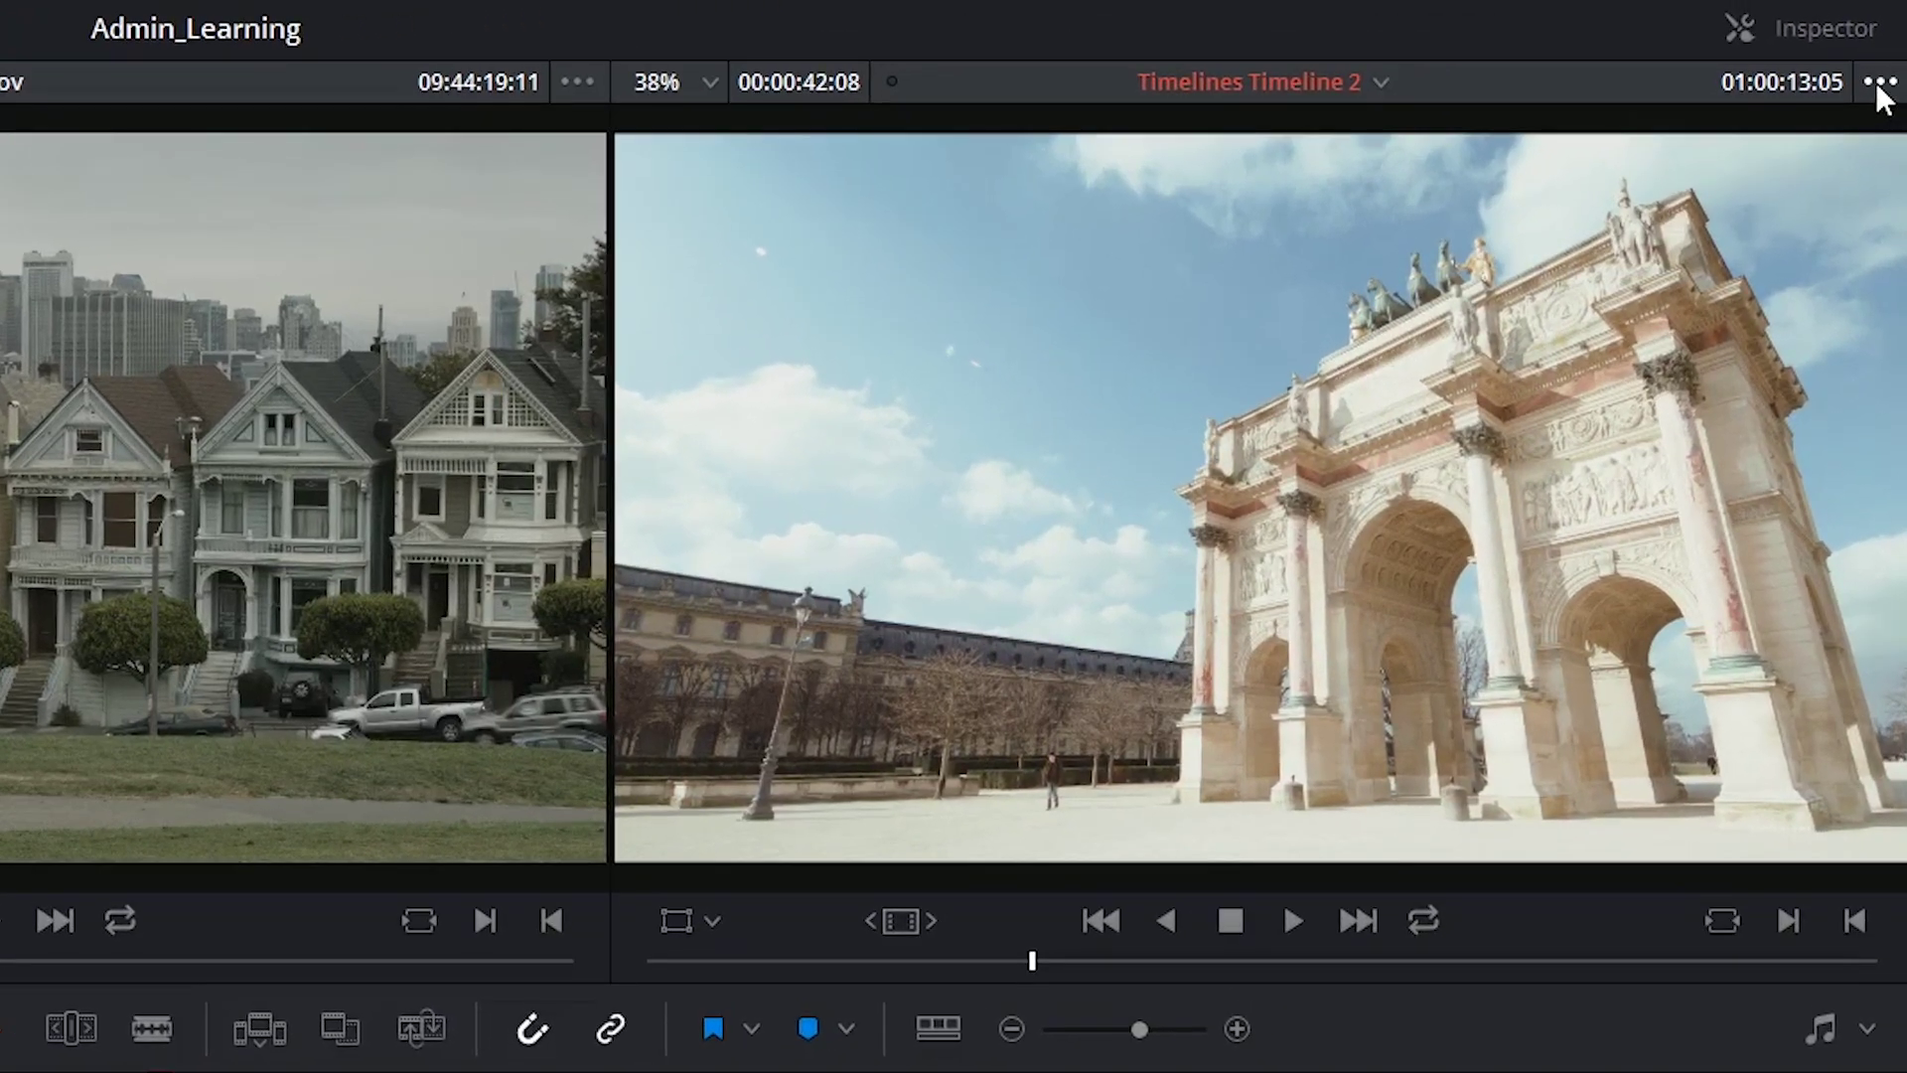
Step: Turn on Show All Video Frames in the timeline viewer's options menu
{"action": "left_click", "coordinate": [1879, 90]}
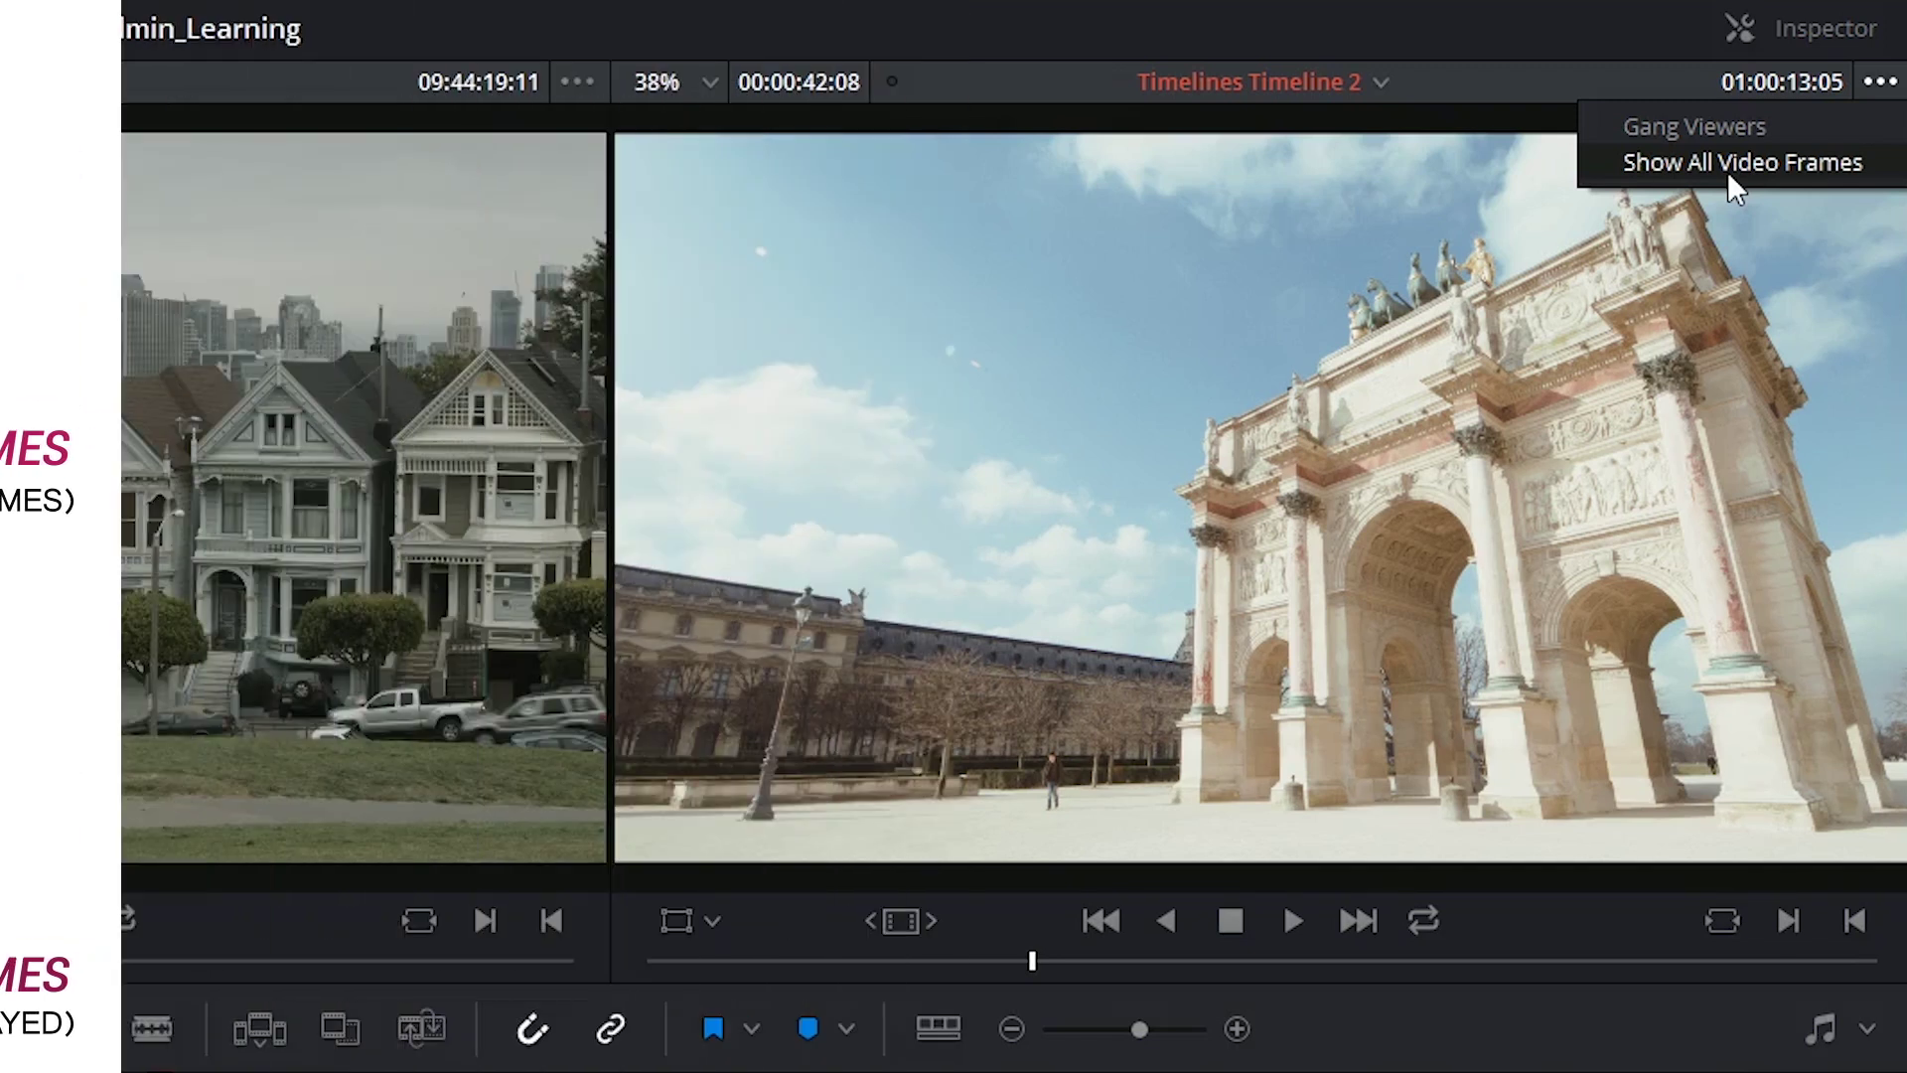
{"action": "left_click", "coordinate": [1727, 171]}
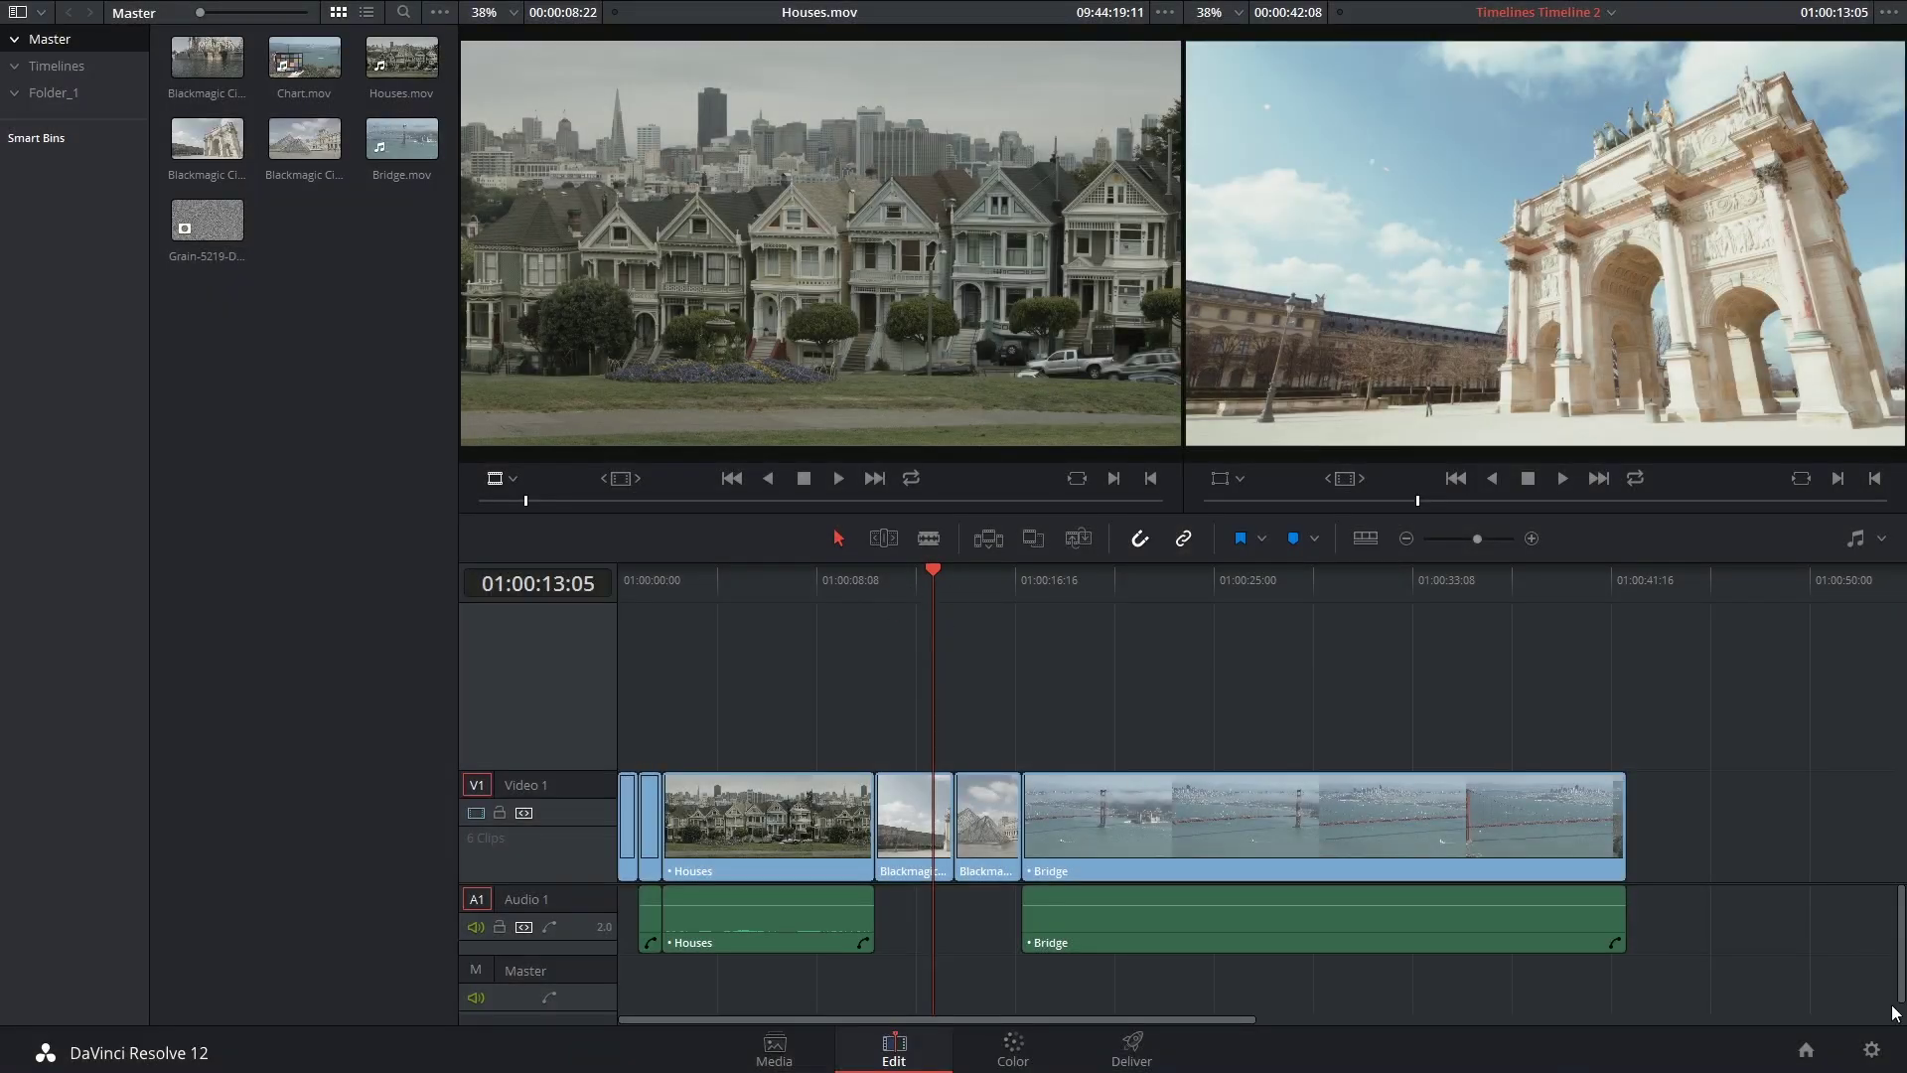
Step: Show the CinemaDNG raw settings on Project Settings' Camera Raw page
{"action": "left_click", "coordinate": [1871, 1051]}
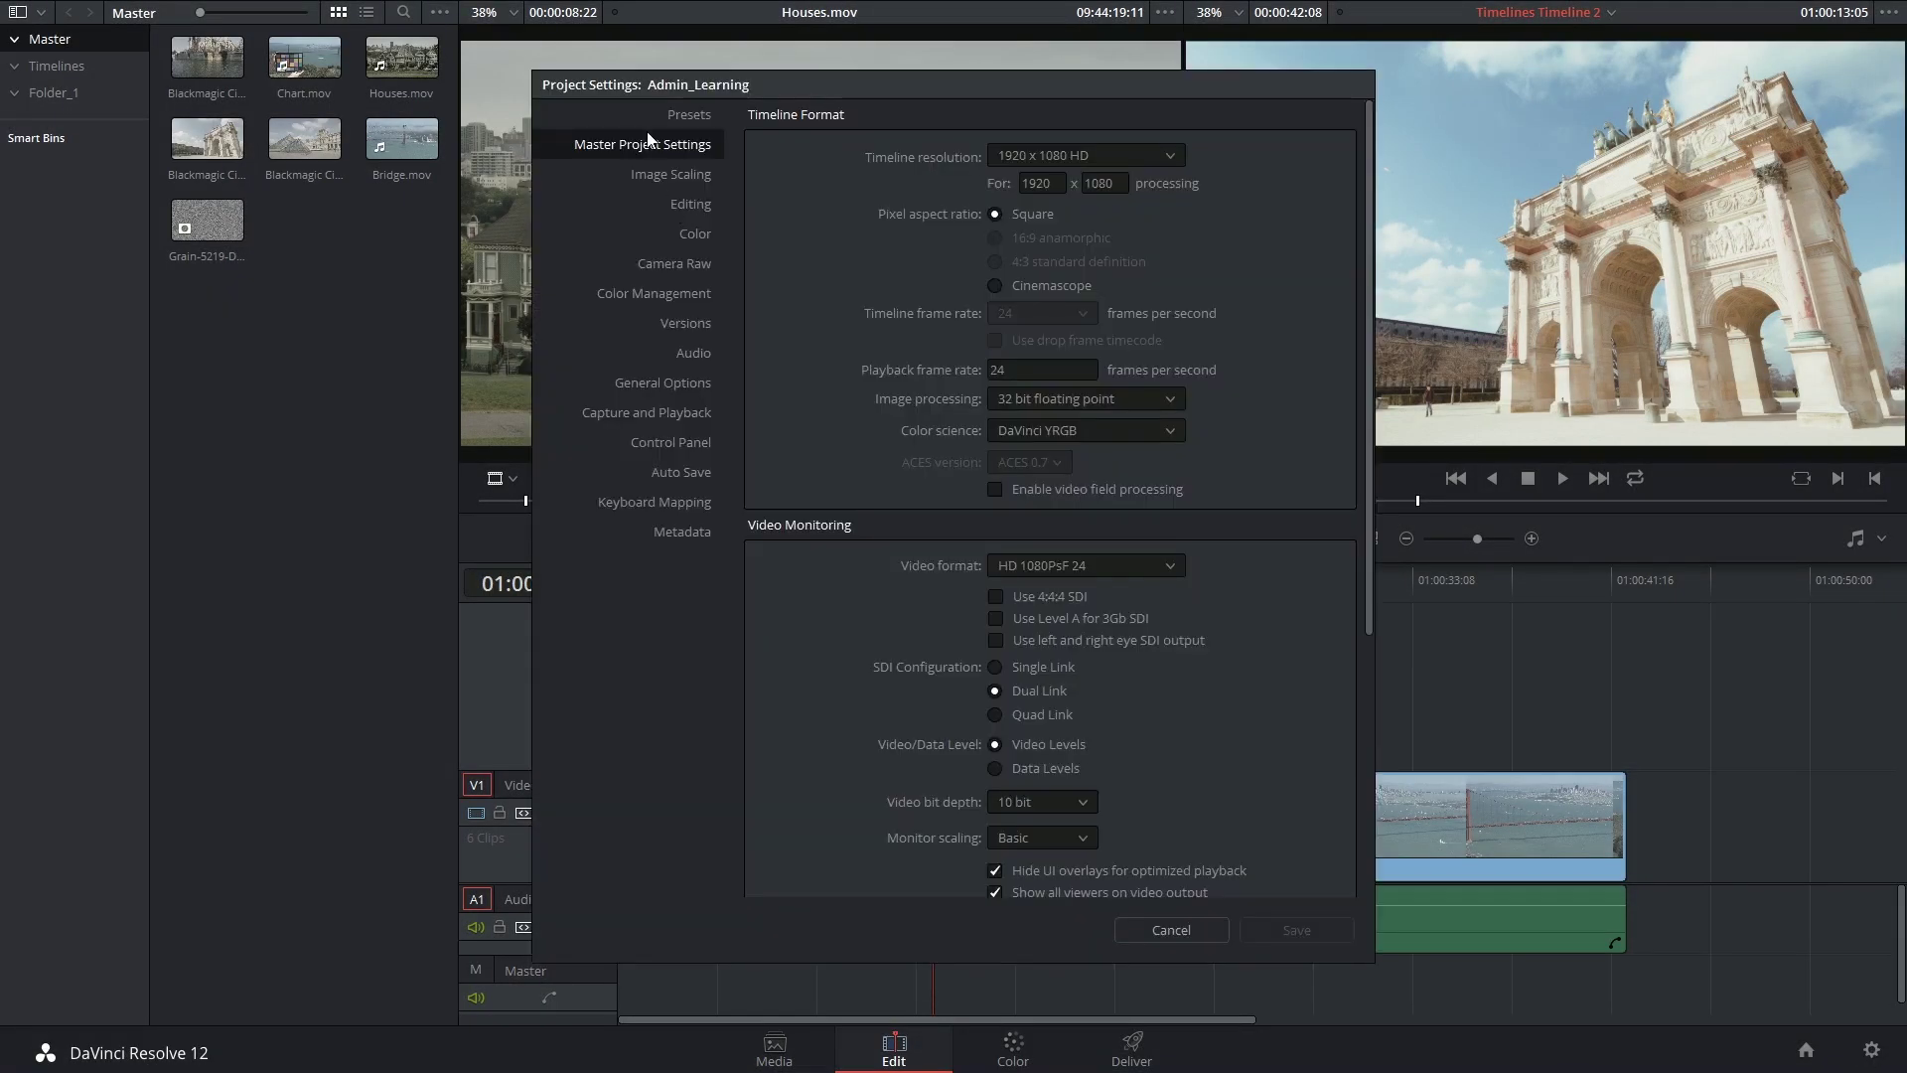
{"action": "left_click", "coordinate": [685, 263]}
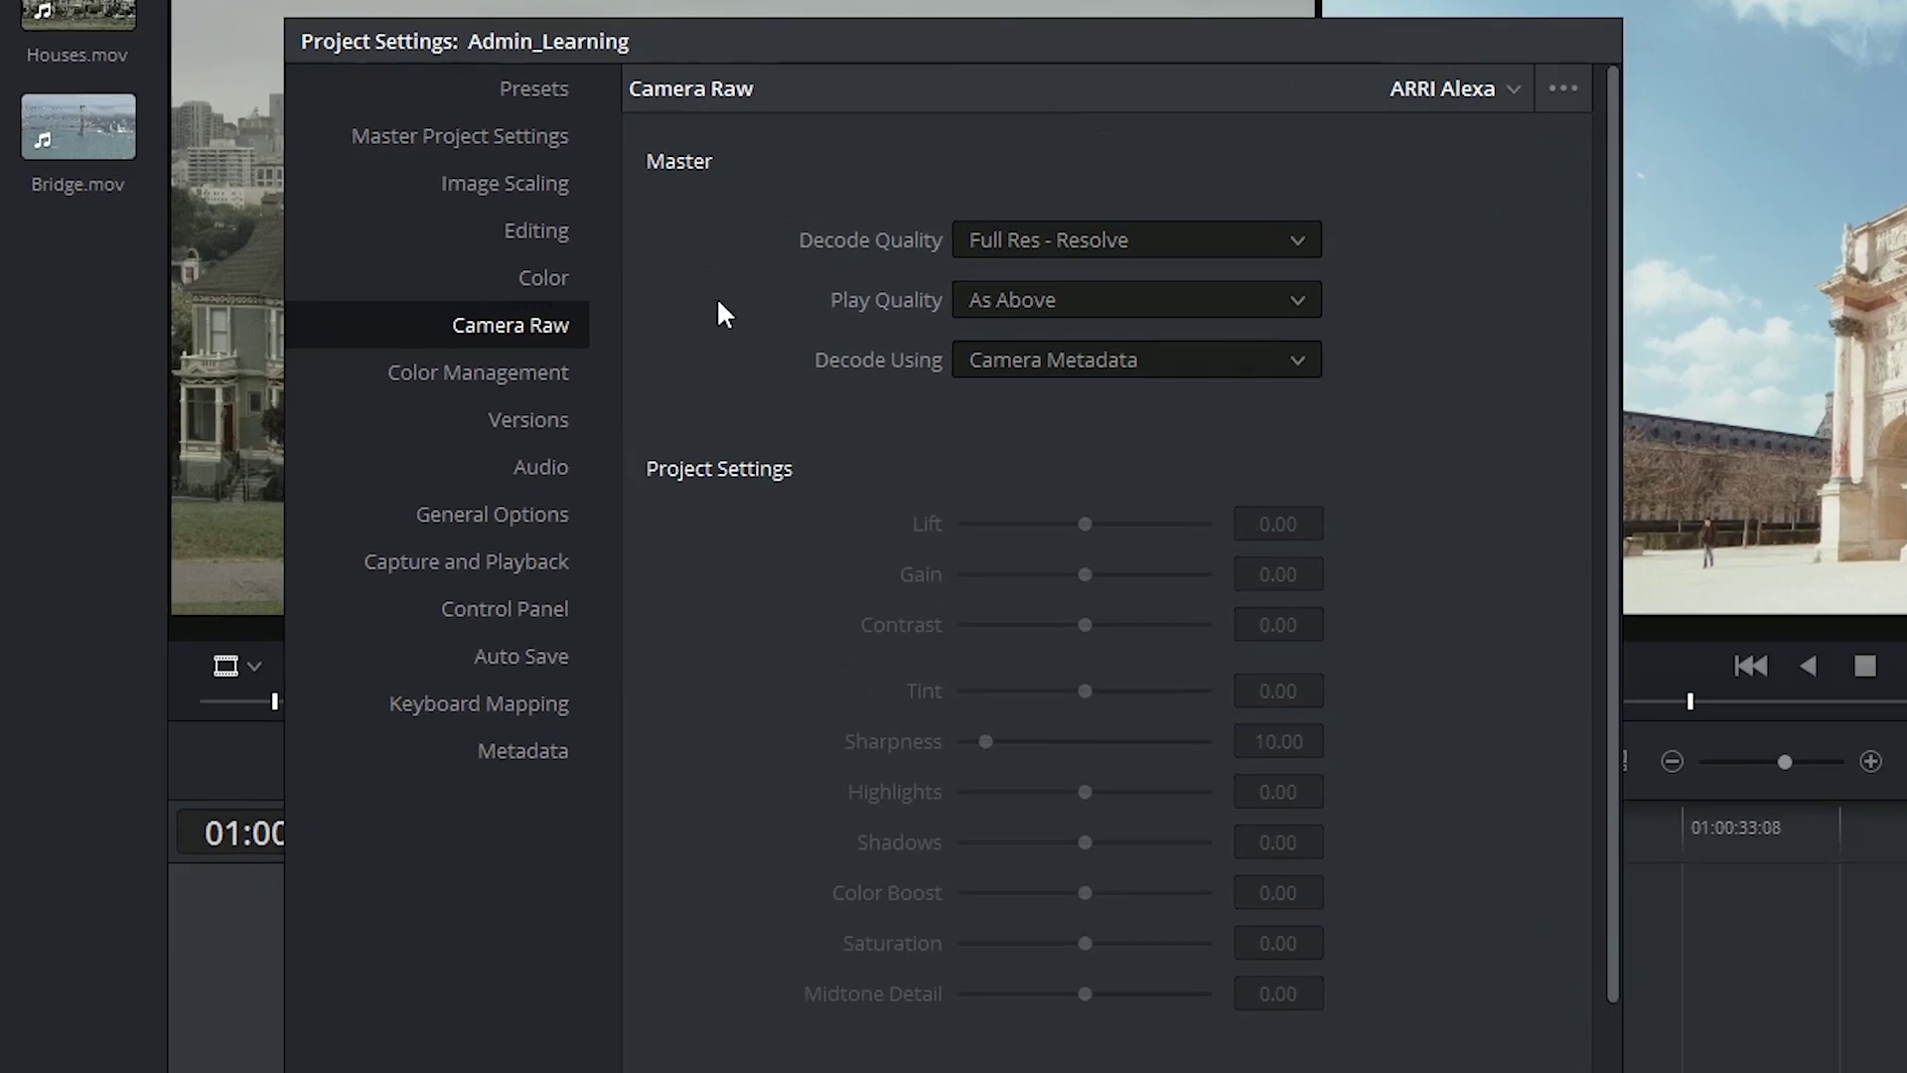
{"action": "left_click", "coordinate": [1450, 90]}
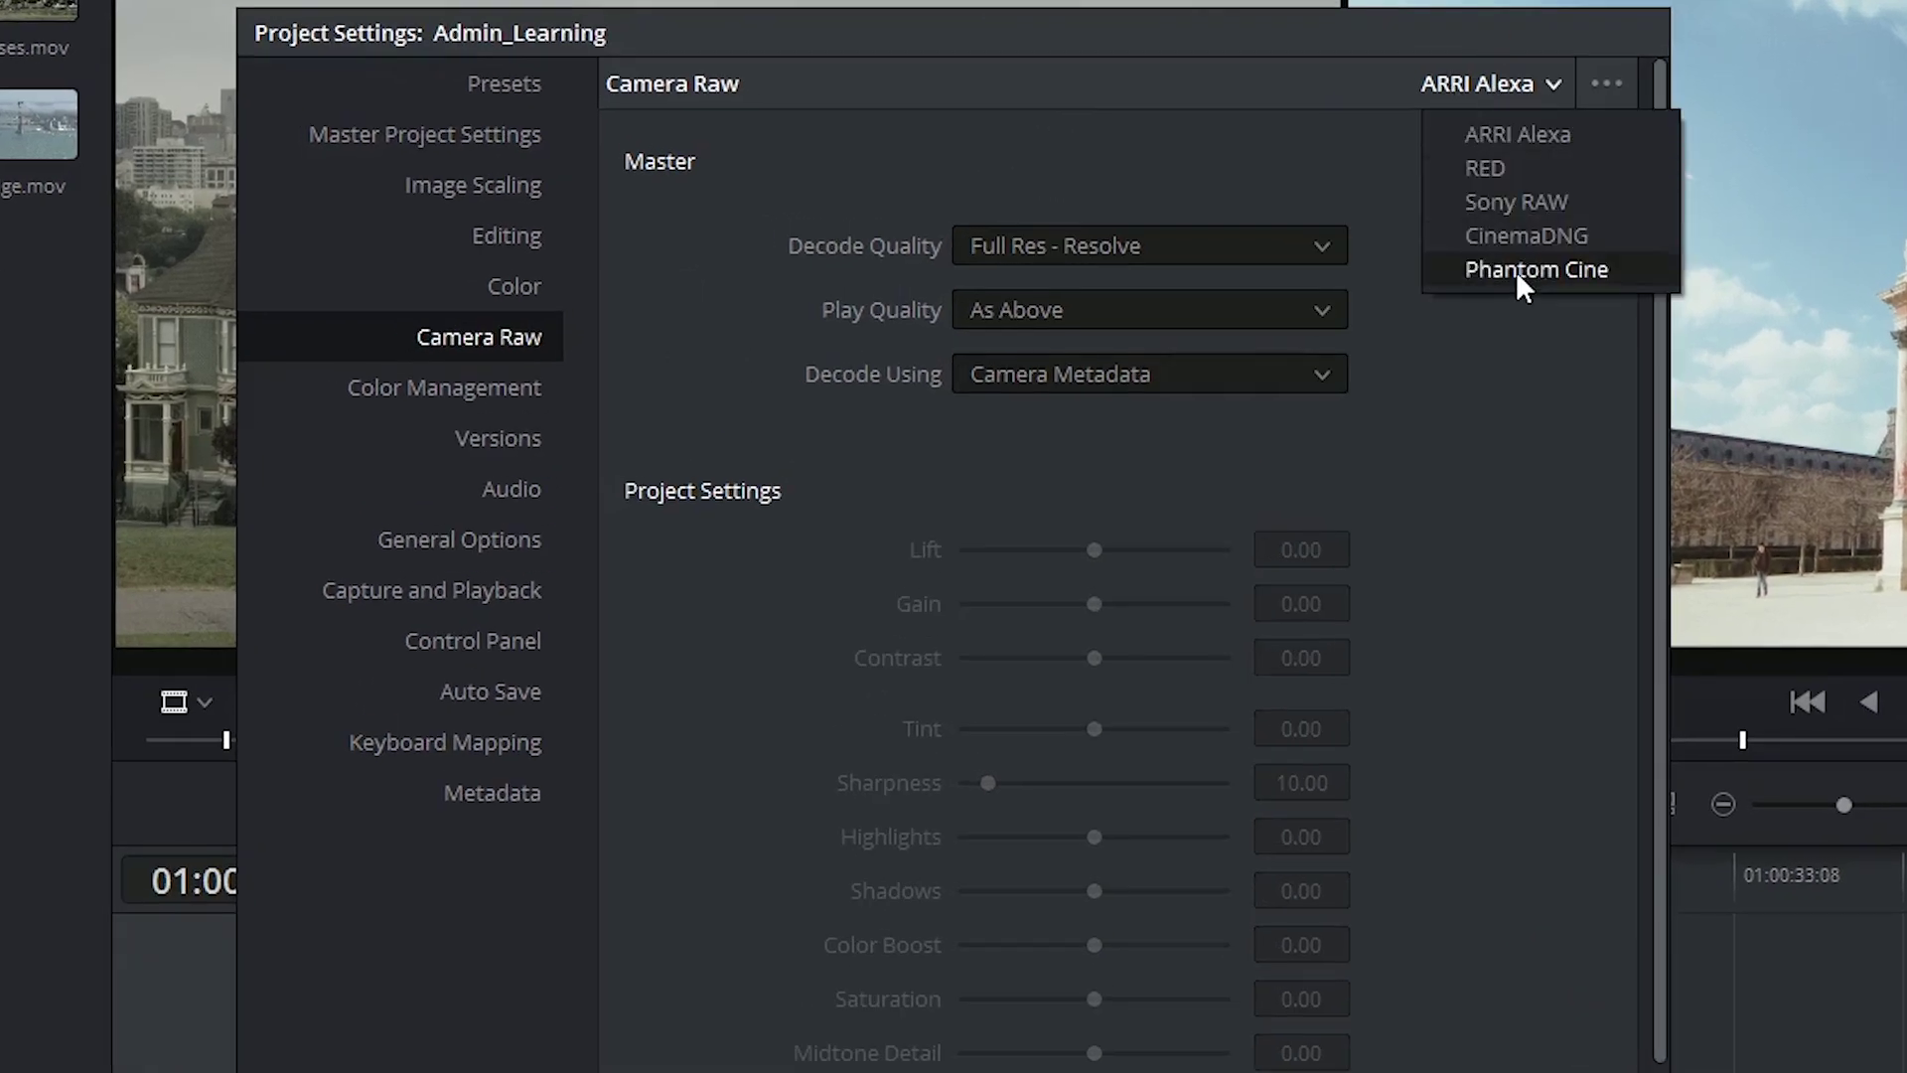
{"action": "left_click", "coordinate": [1520, 235]}
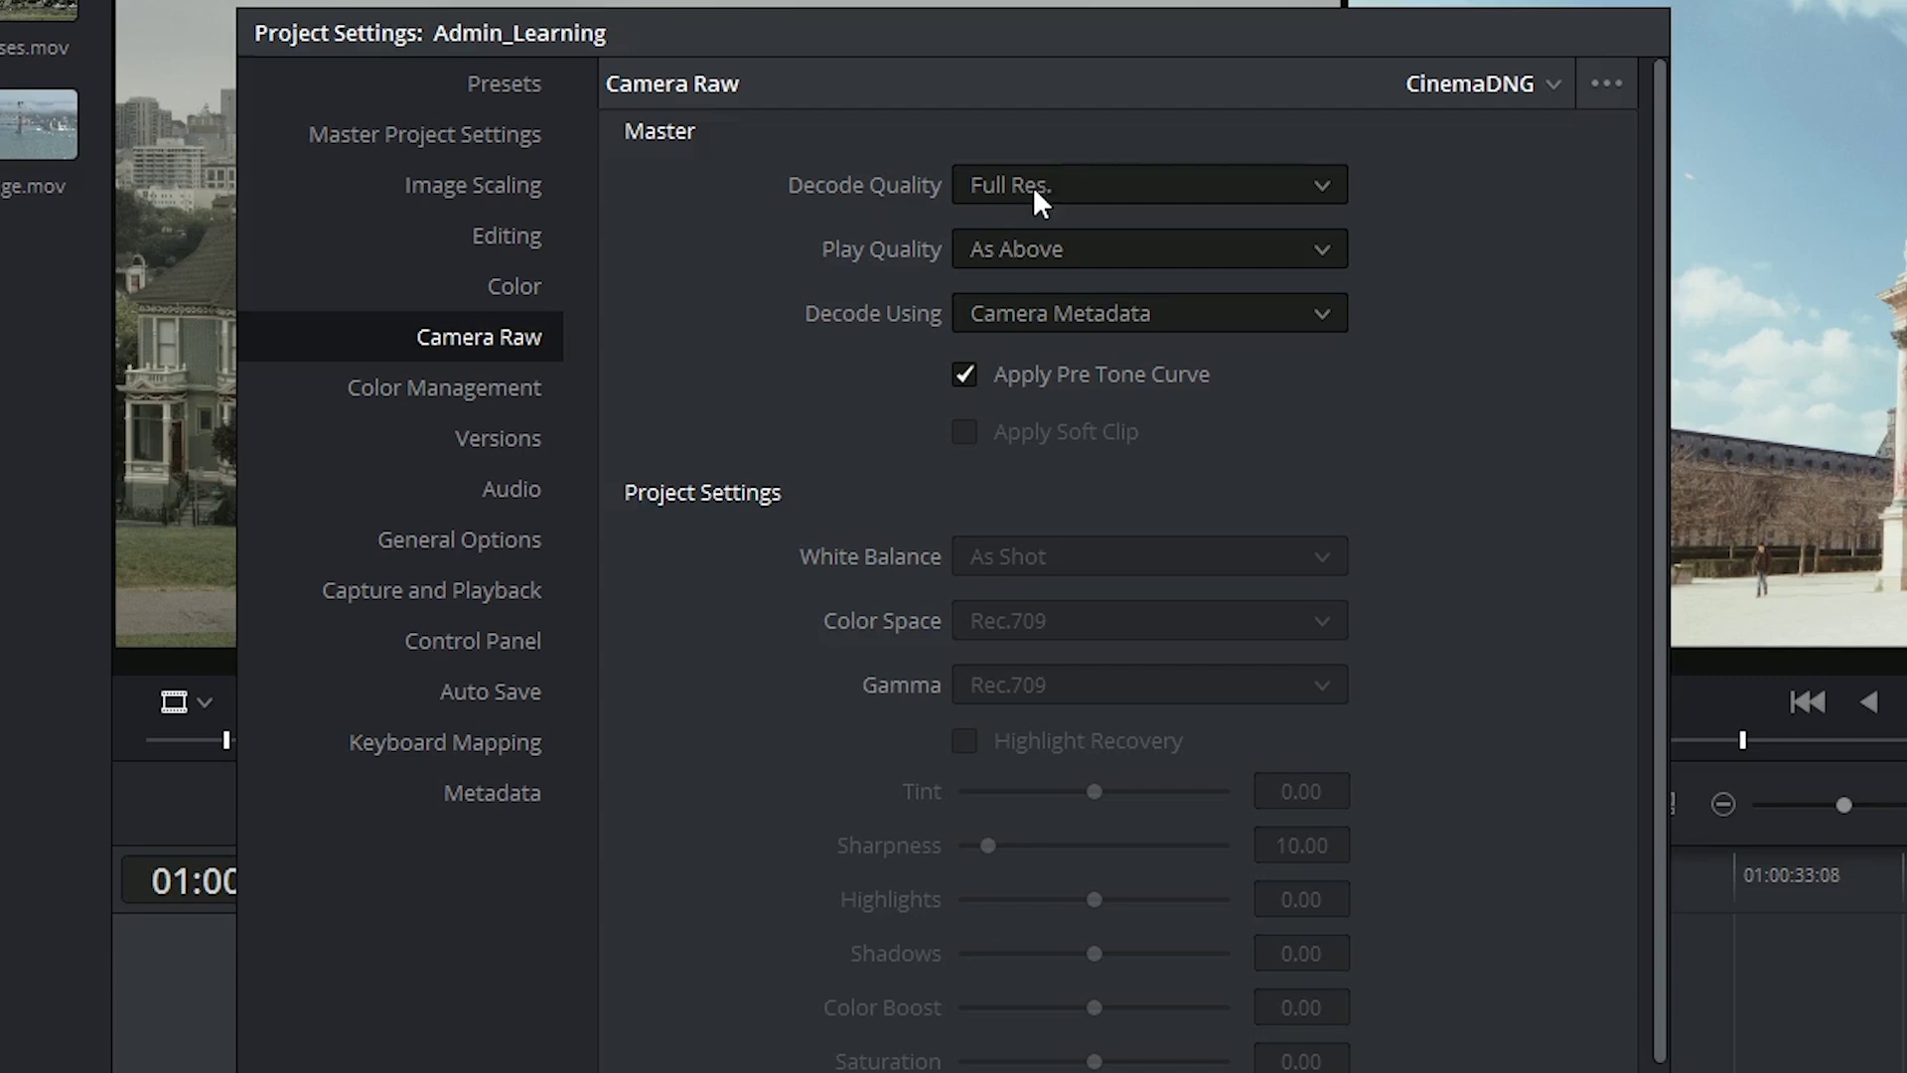
Step: Review the CinemaDNG Decode Quality and Play Quality dropdown choices
{"action": "left_click", "coordinate": [1033, 186]}
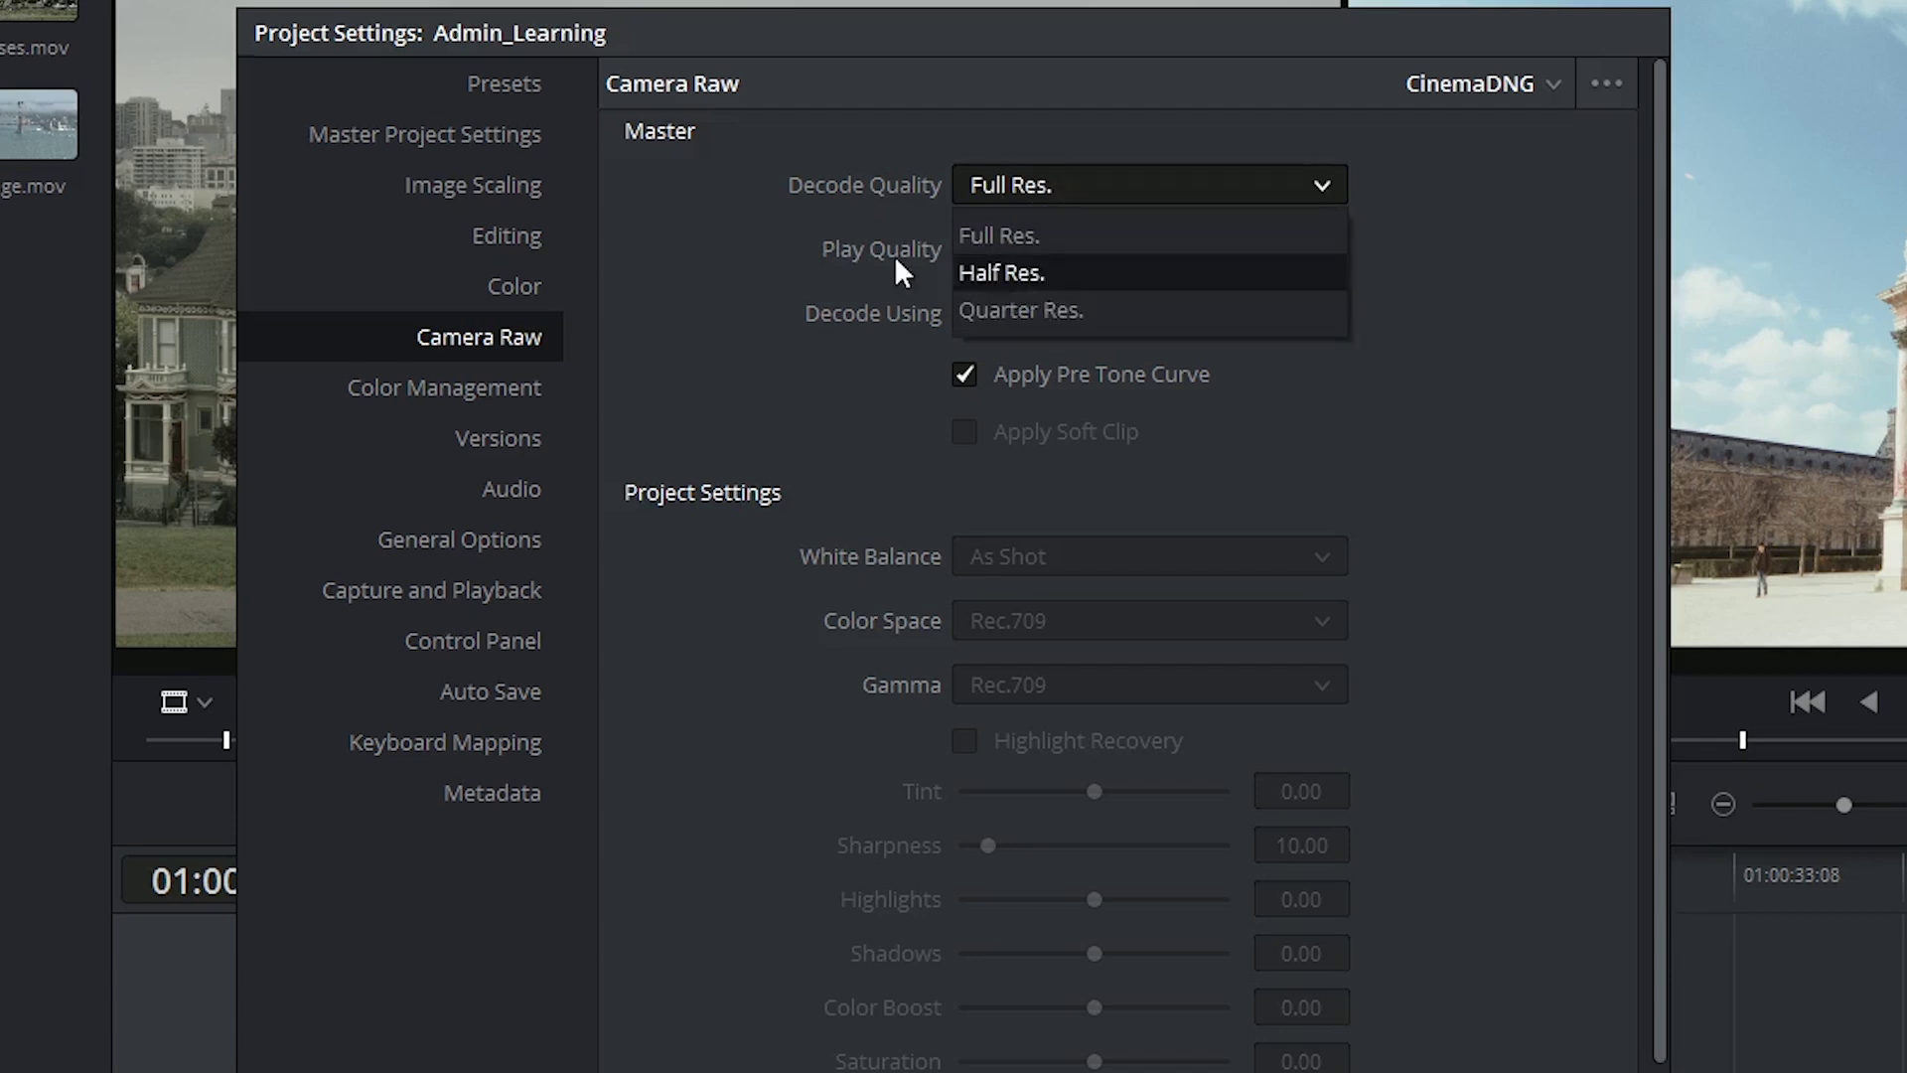
{"action": "left_click", "coordinate": [855, 244]}
{"action": "left_click", "coordinate": [993, 249]}
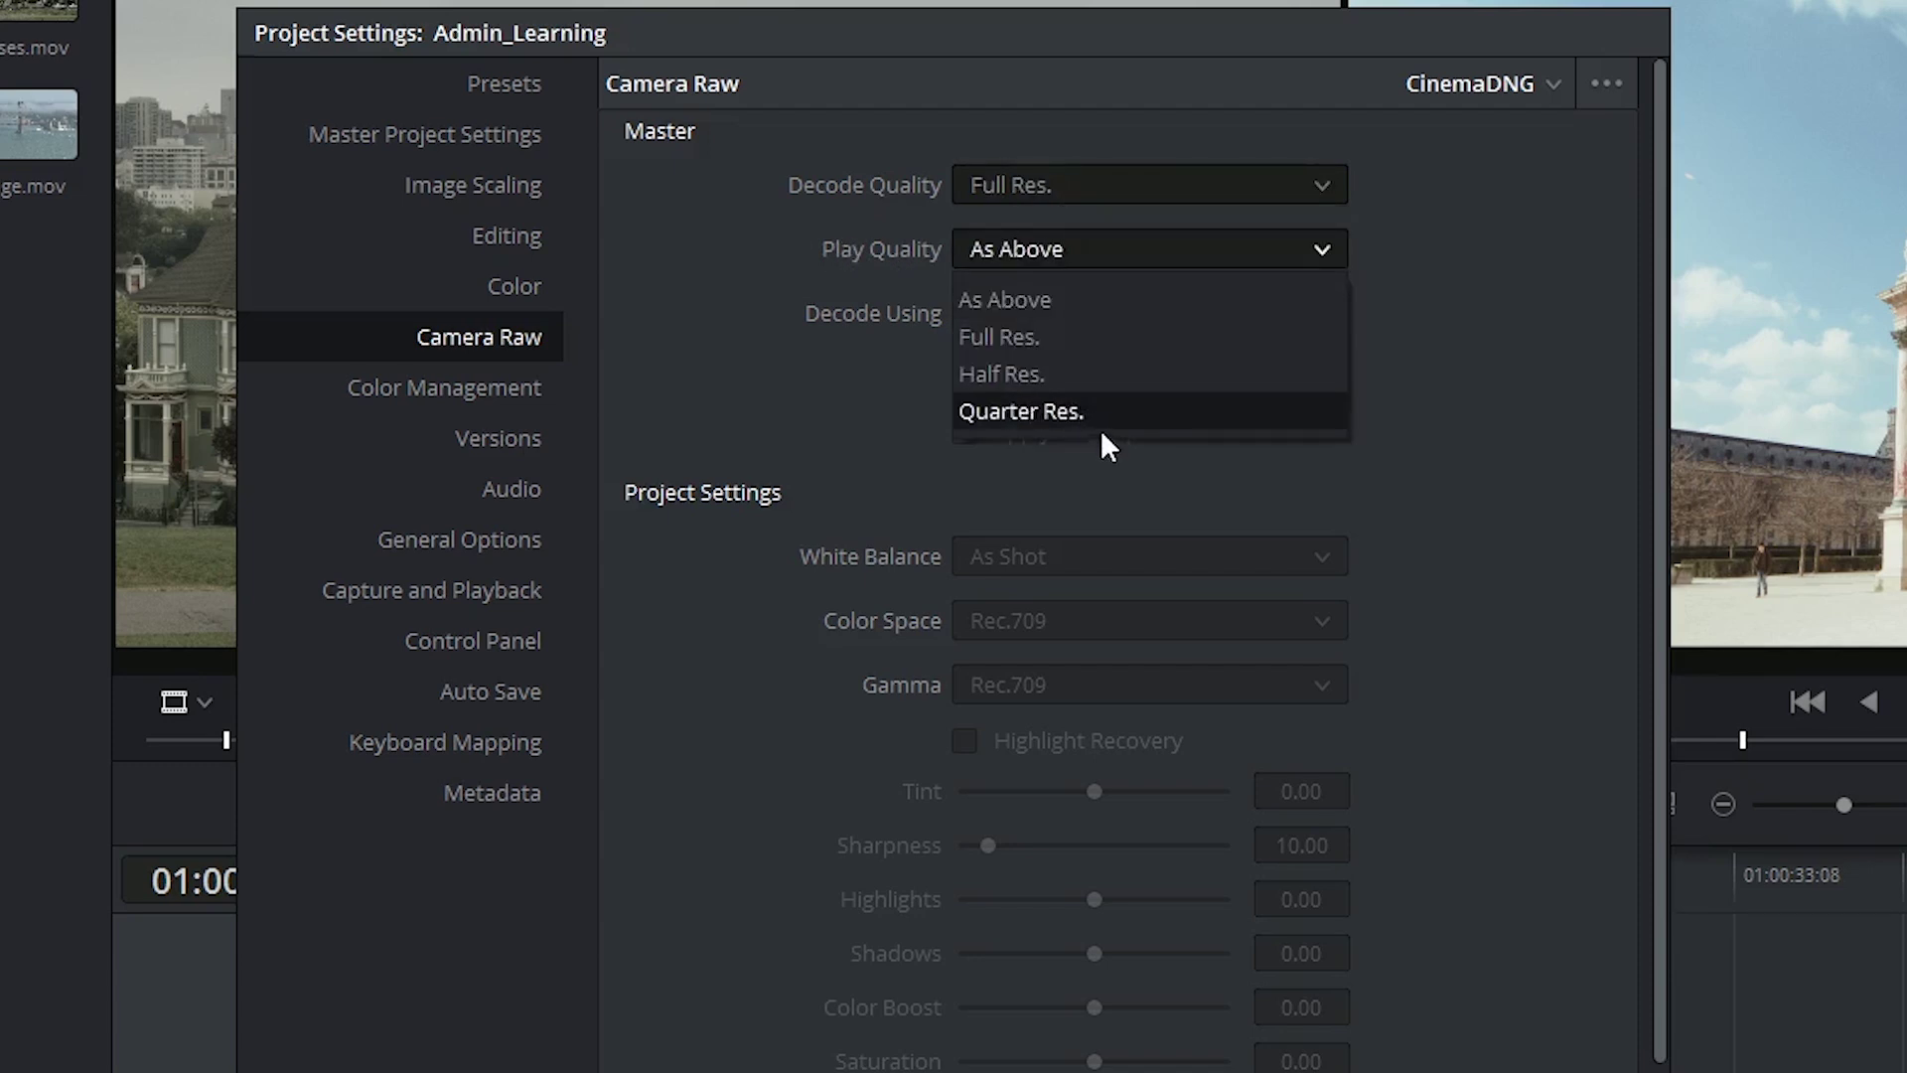
{"action": "left_click", "coordinate": [910, 289]}
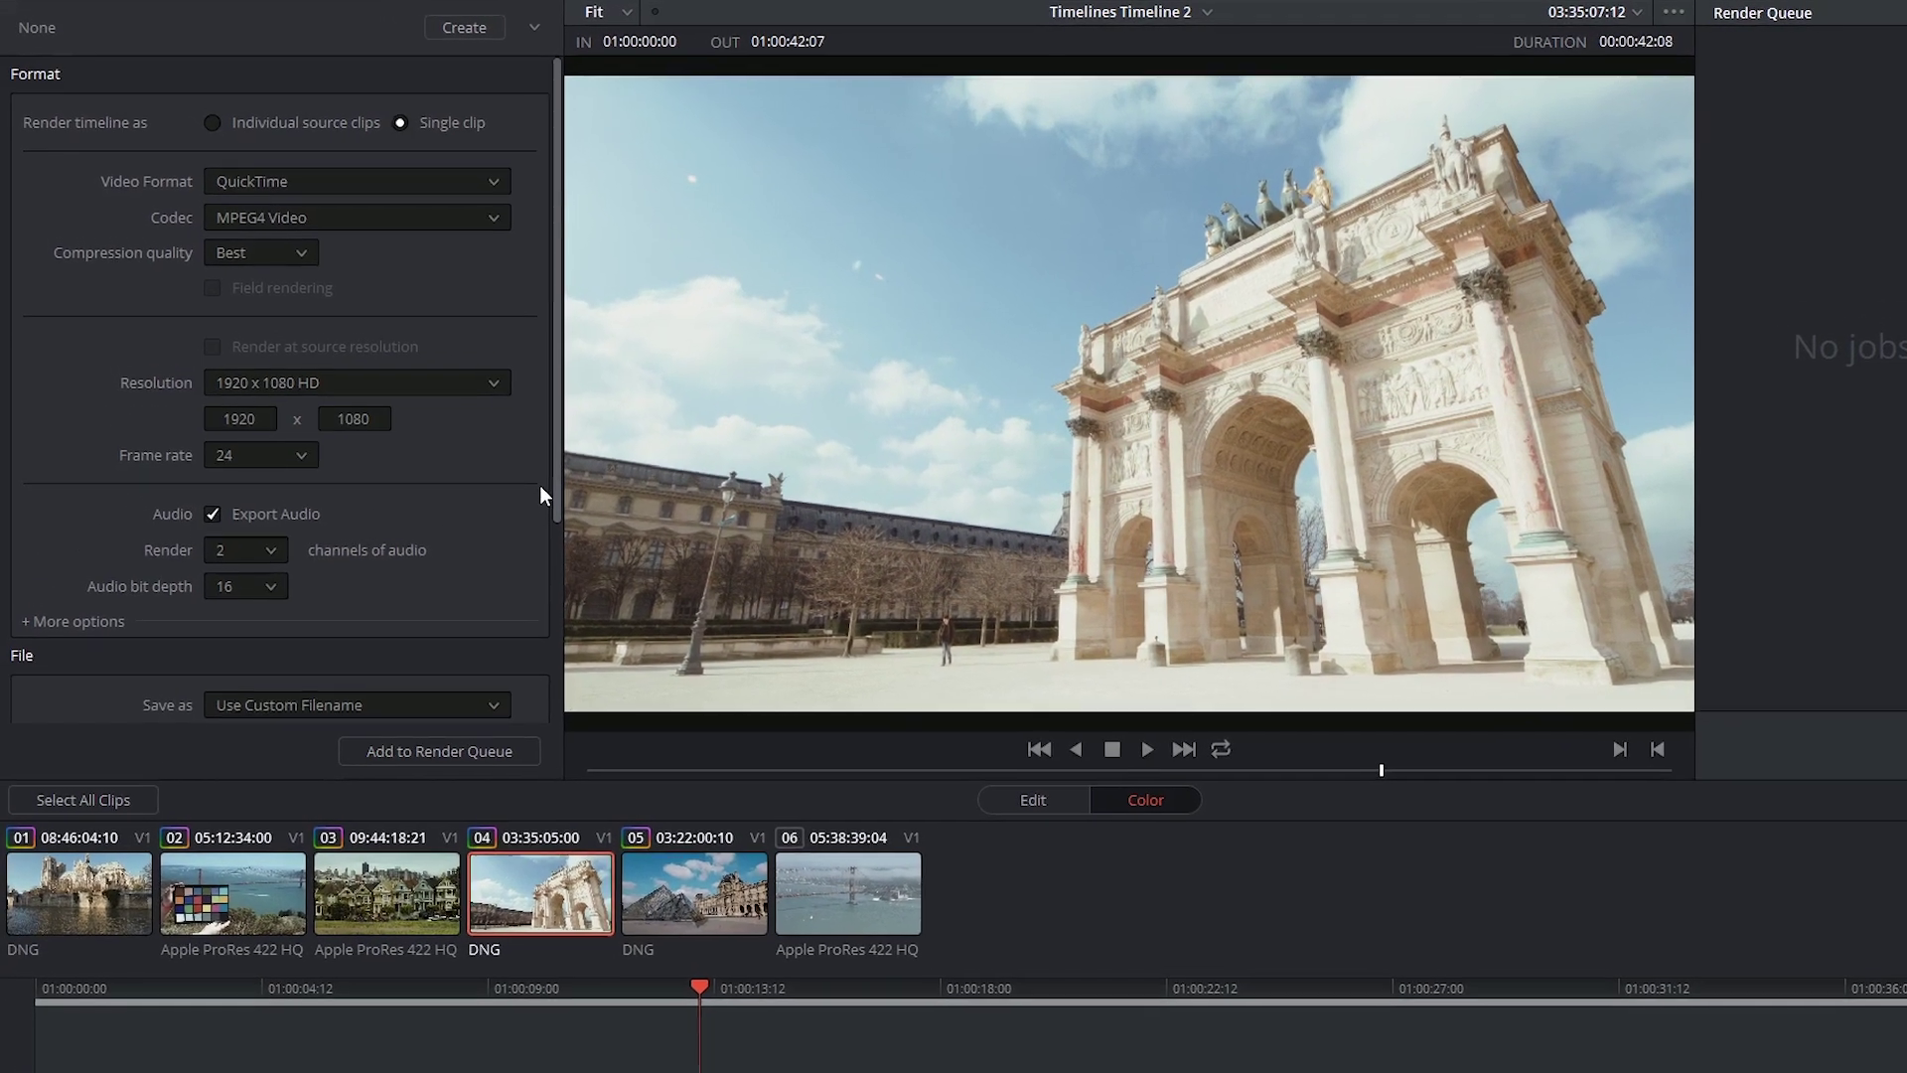
Step: Expand the extra render options and tick Force debayer resolution to highest quality
{"action": "scroll", "coordinate": [475, 427], "scroll_direction": "down", "scroll_amount": 3}
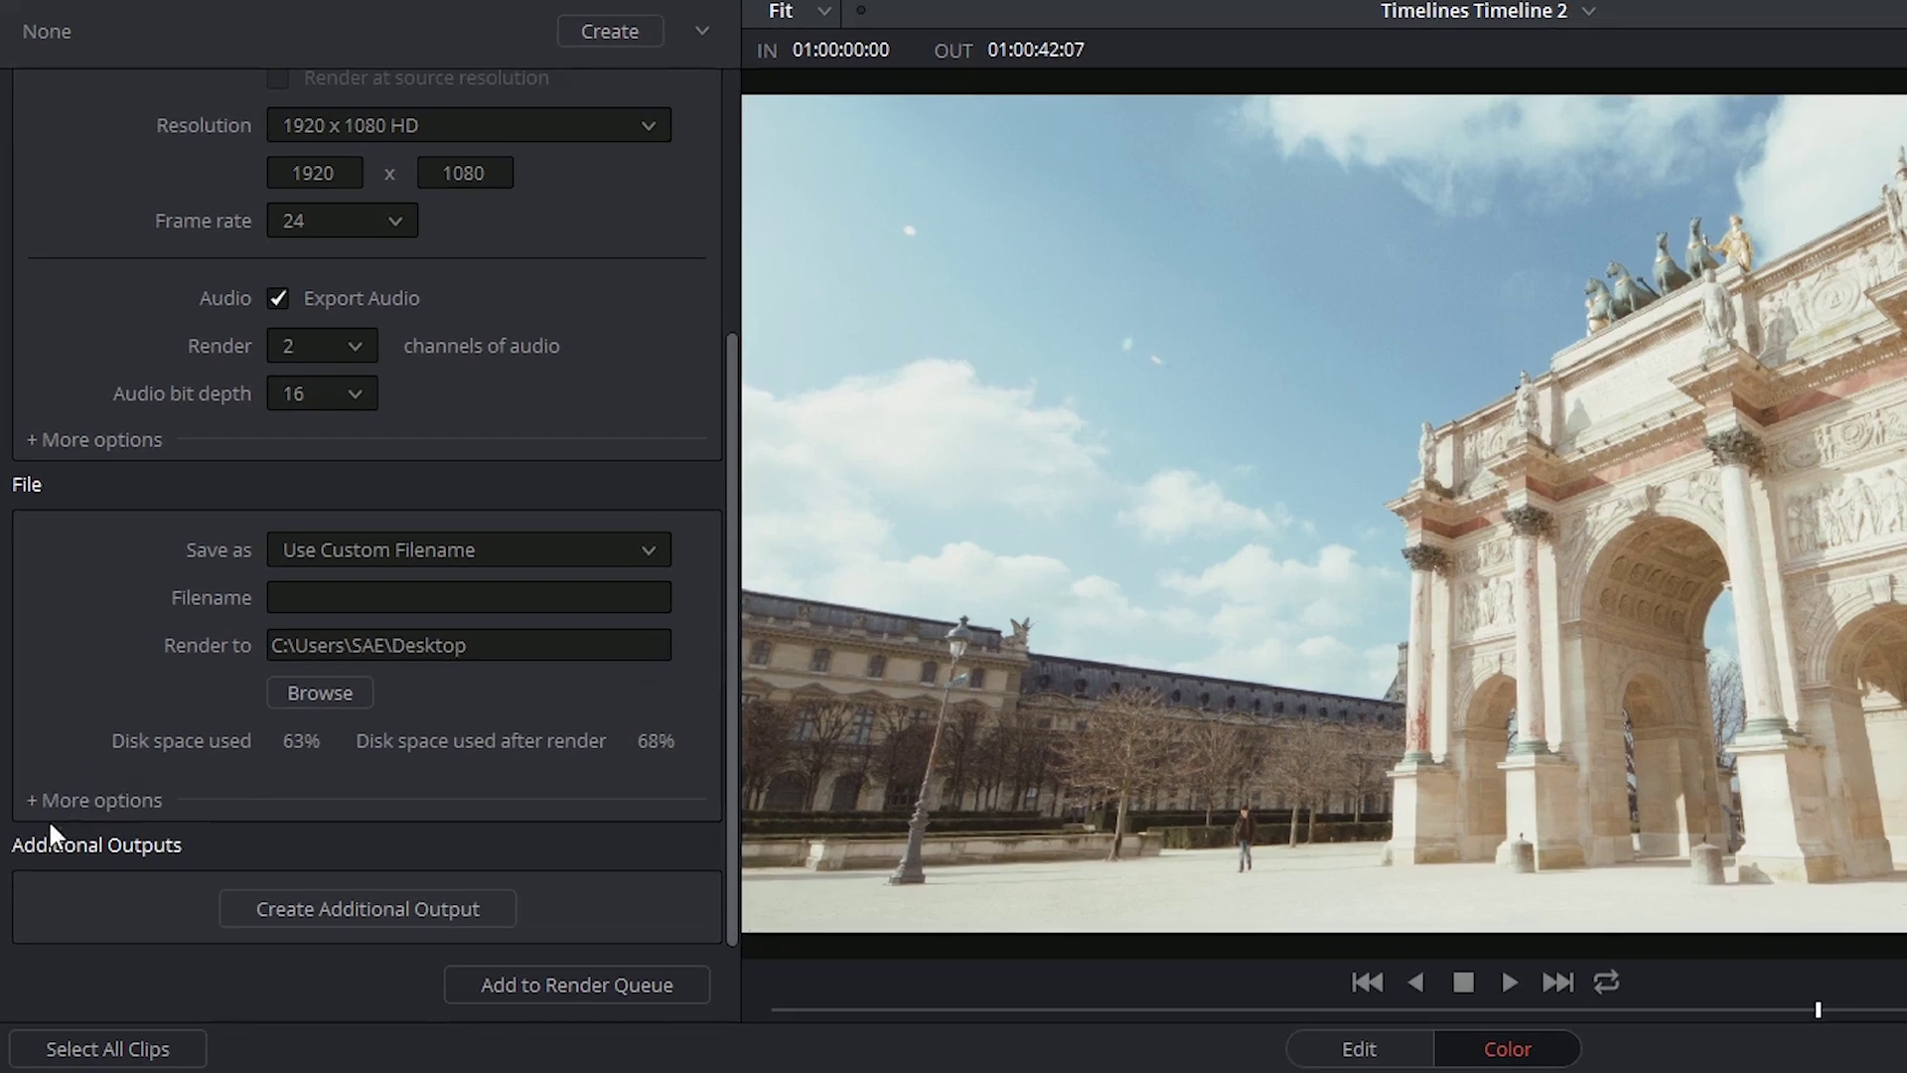
{"action": "left_click", "coordinate": [68, 794]}
{"action": "scroll", "coordinate": [68, 794], "scroll_direction": "down", "scroll_amount": 5}
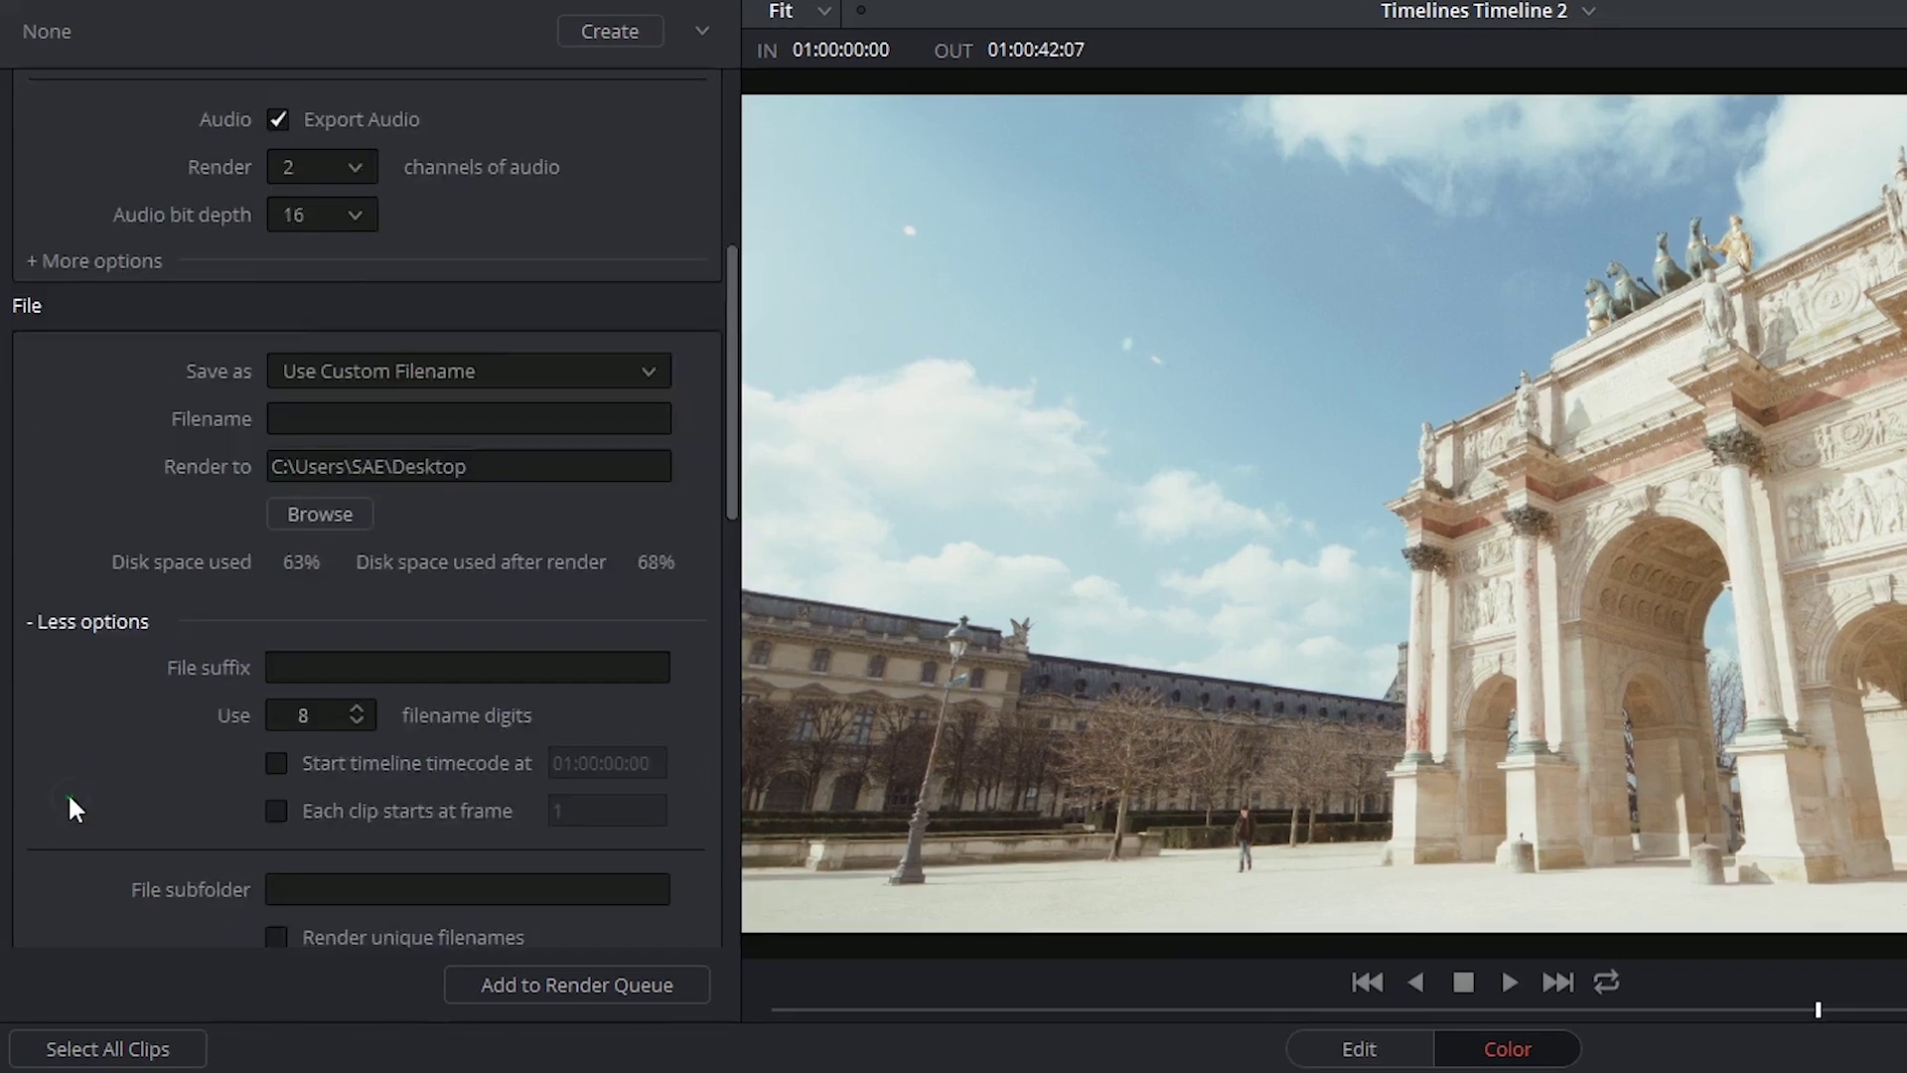
{"action": "scroll", "coordinate": [69, 806], "scroll_direction": "down", "scroll_amount": 5}
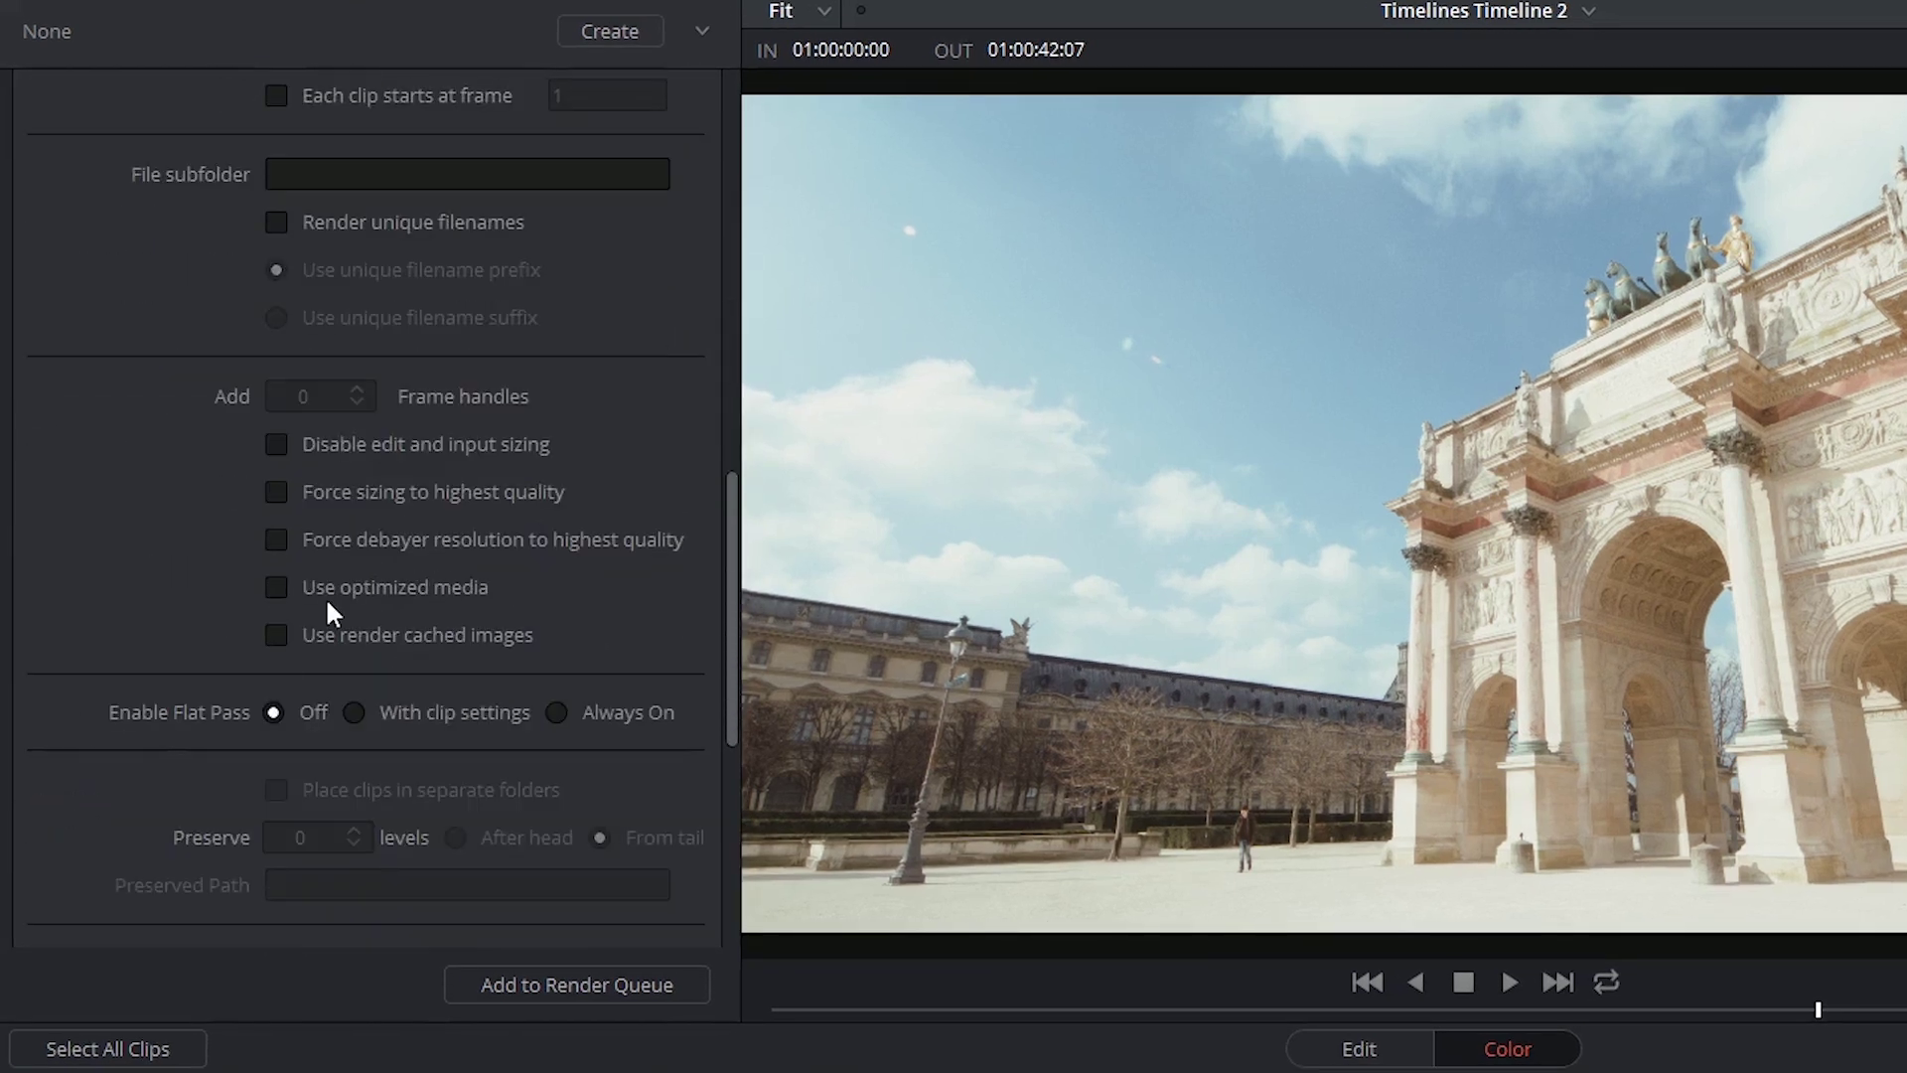
{"action": "left_click", "coordinate": [342, 543]}
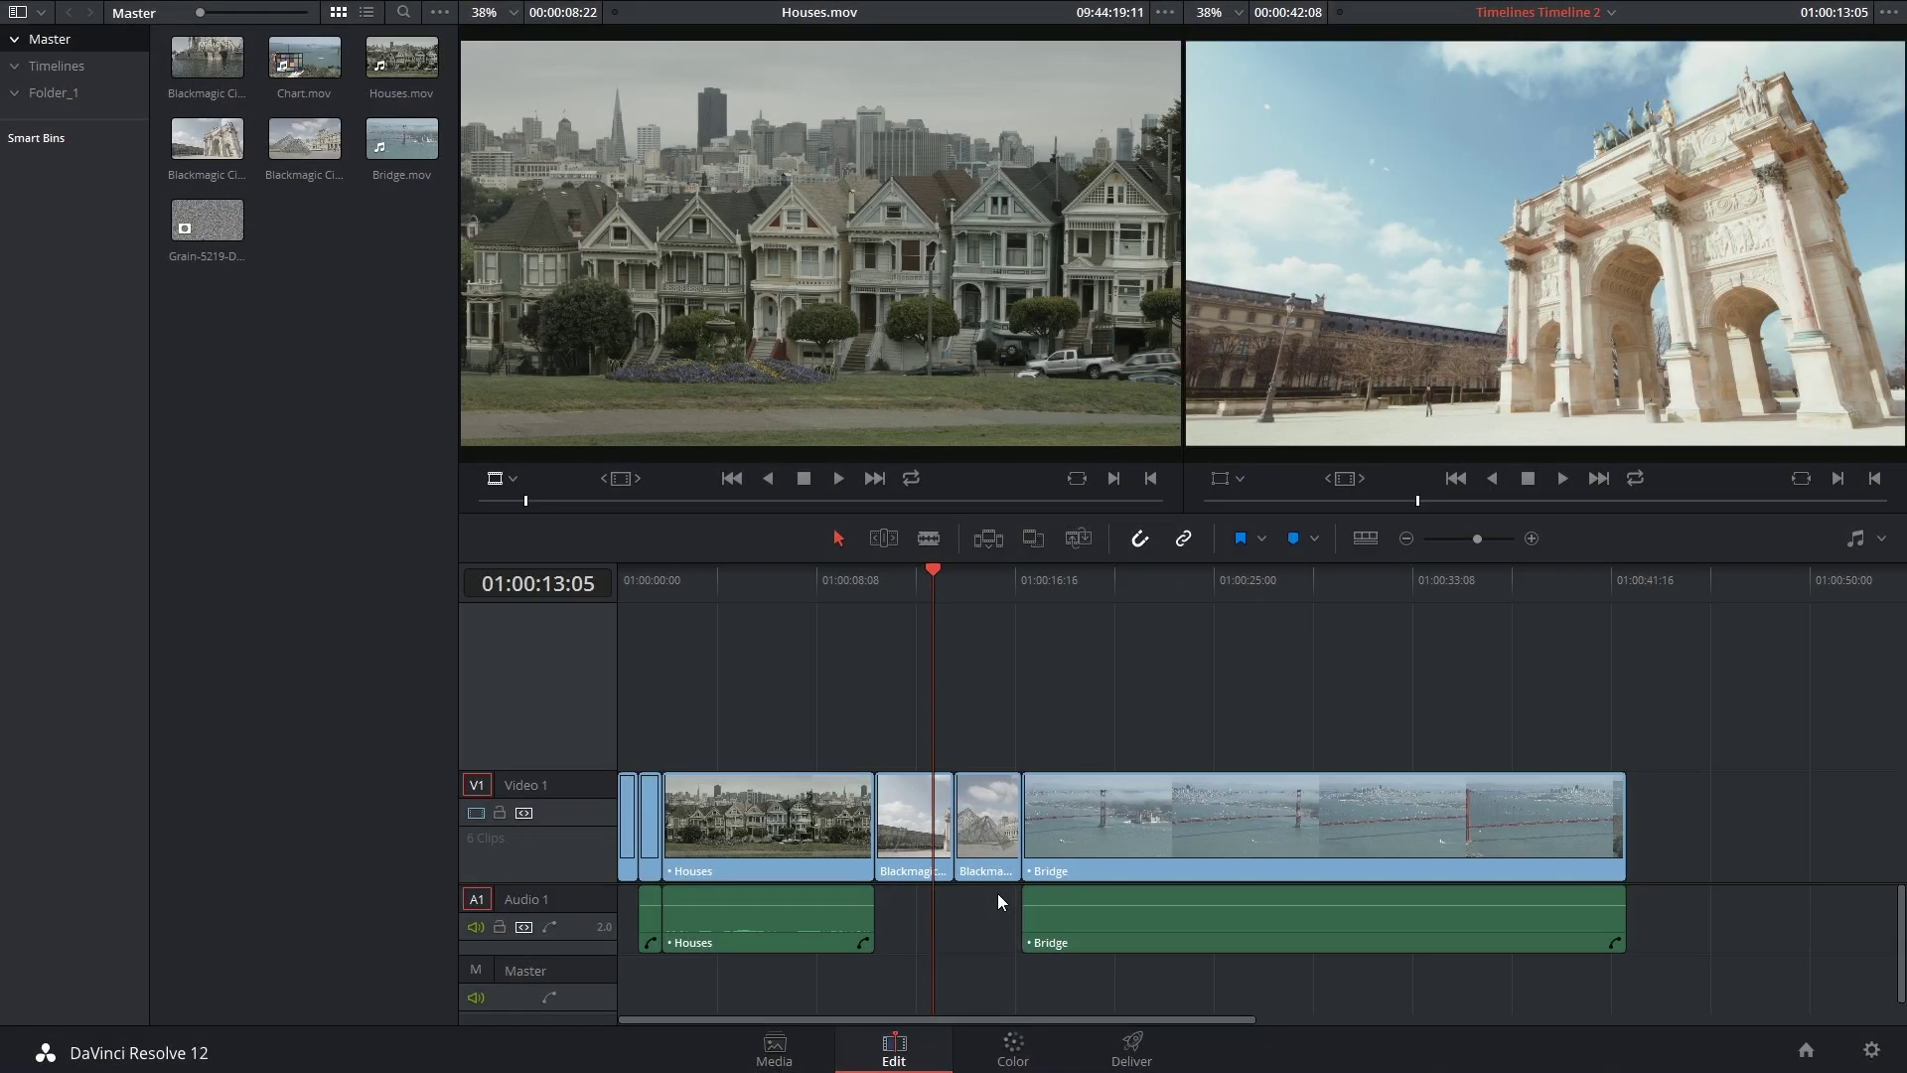
Step: Choose a Video bit depth under Project Settings' Video Monitoring, then reopen its dropdown
{"action": "key", "text": "shift+9"}
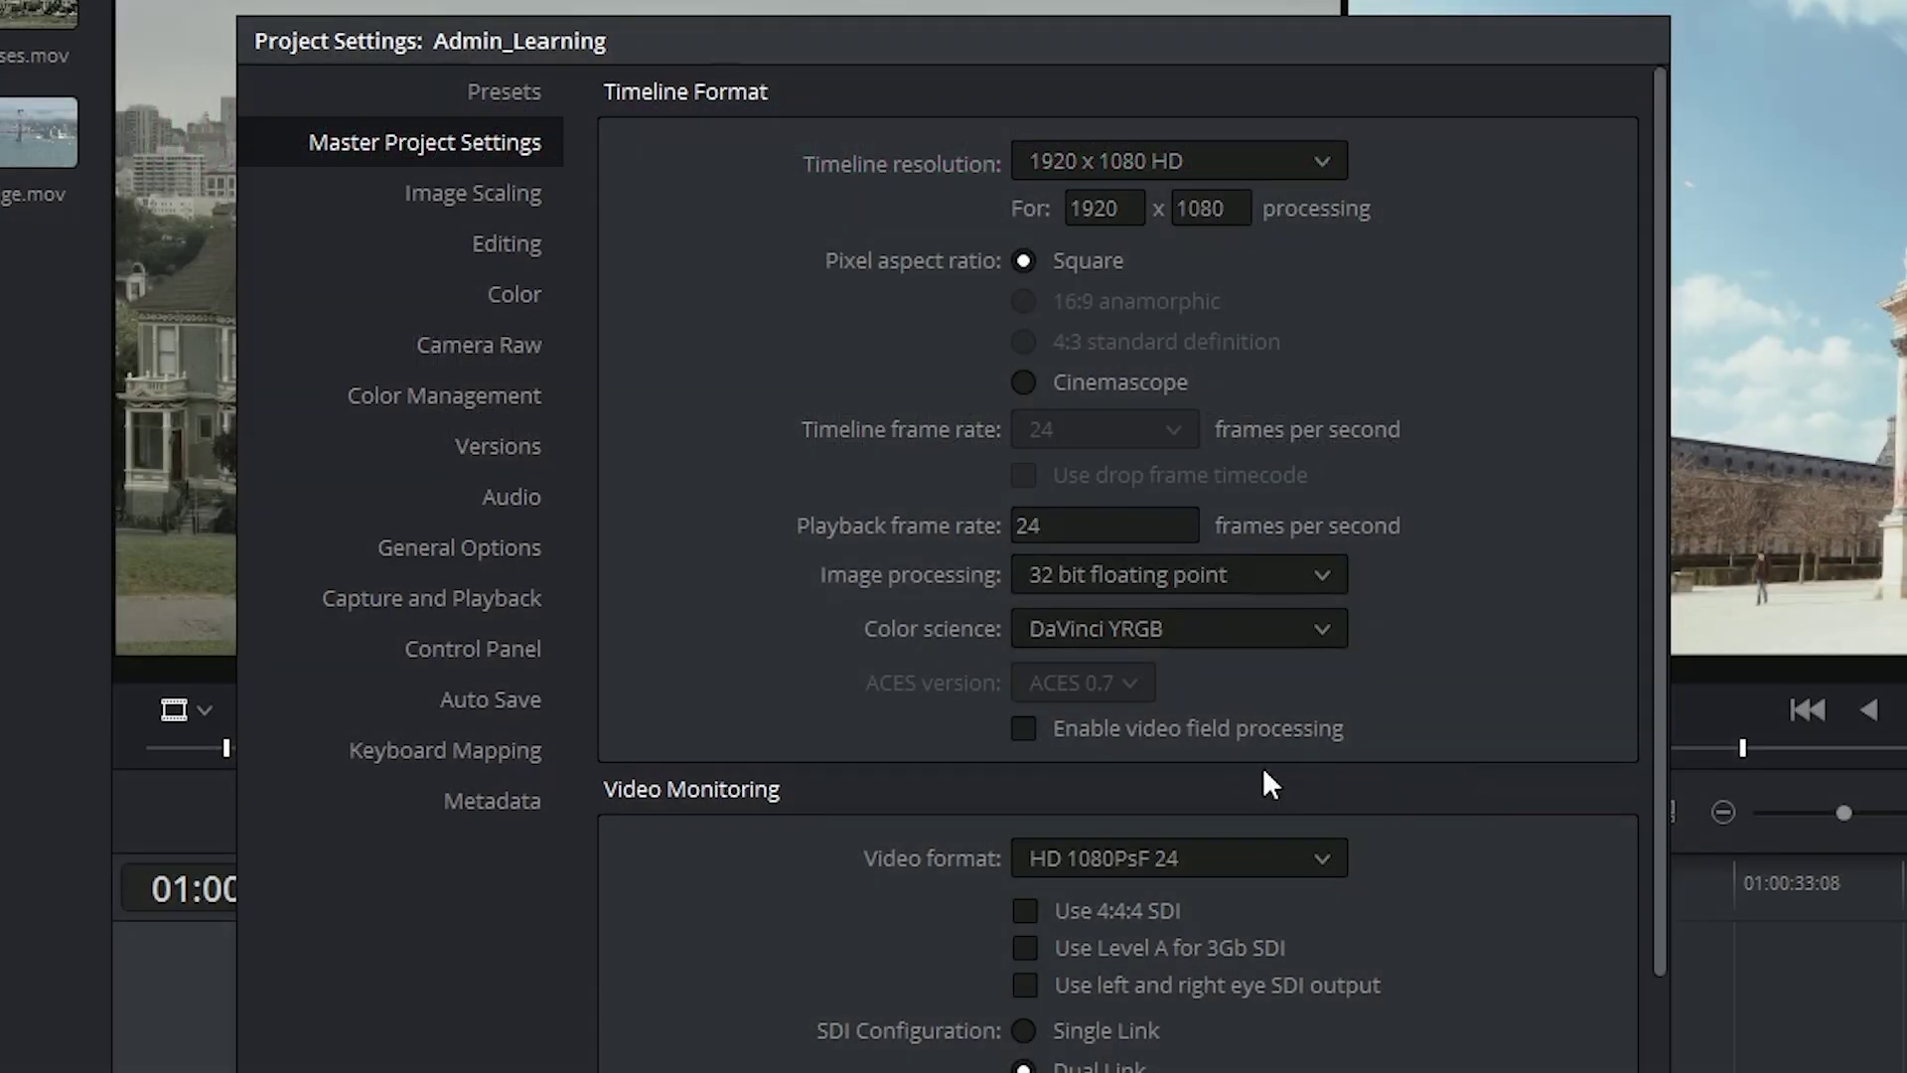
{"action": "scroll", "coordinate": [814, 889], "scroll_direction": "down", "scroll_amount": 2}
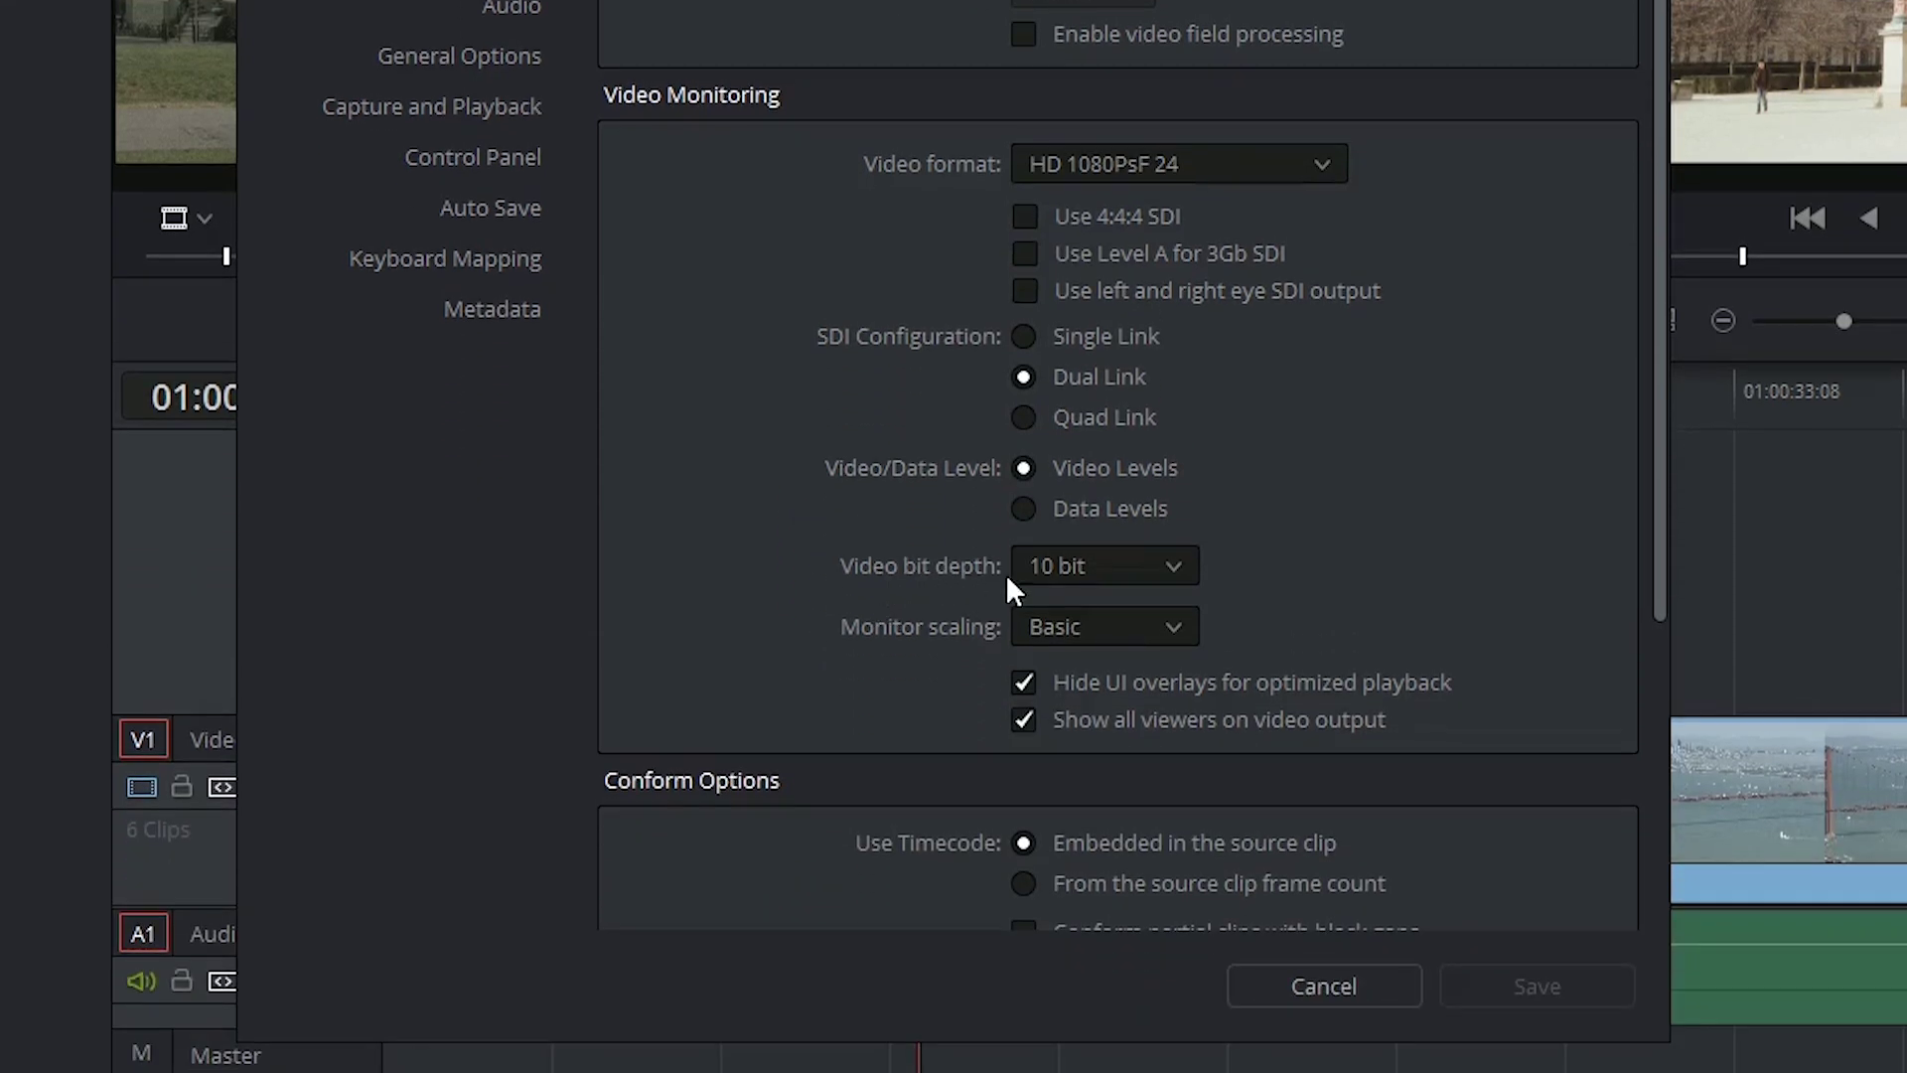
{"action": "left_click", "coordinate": [1089, 565]}
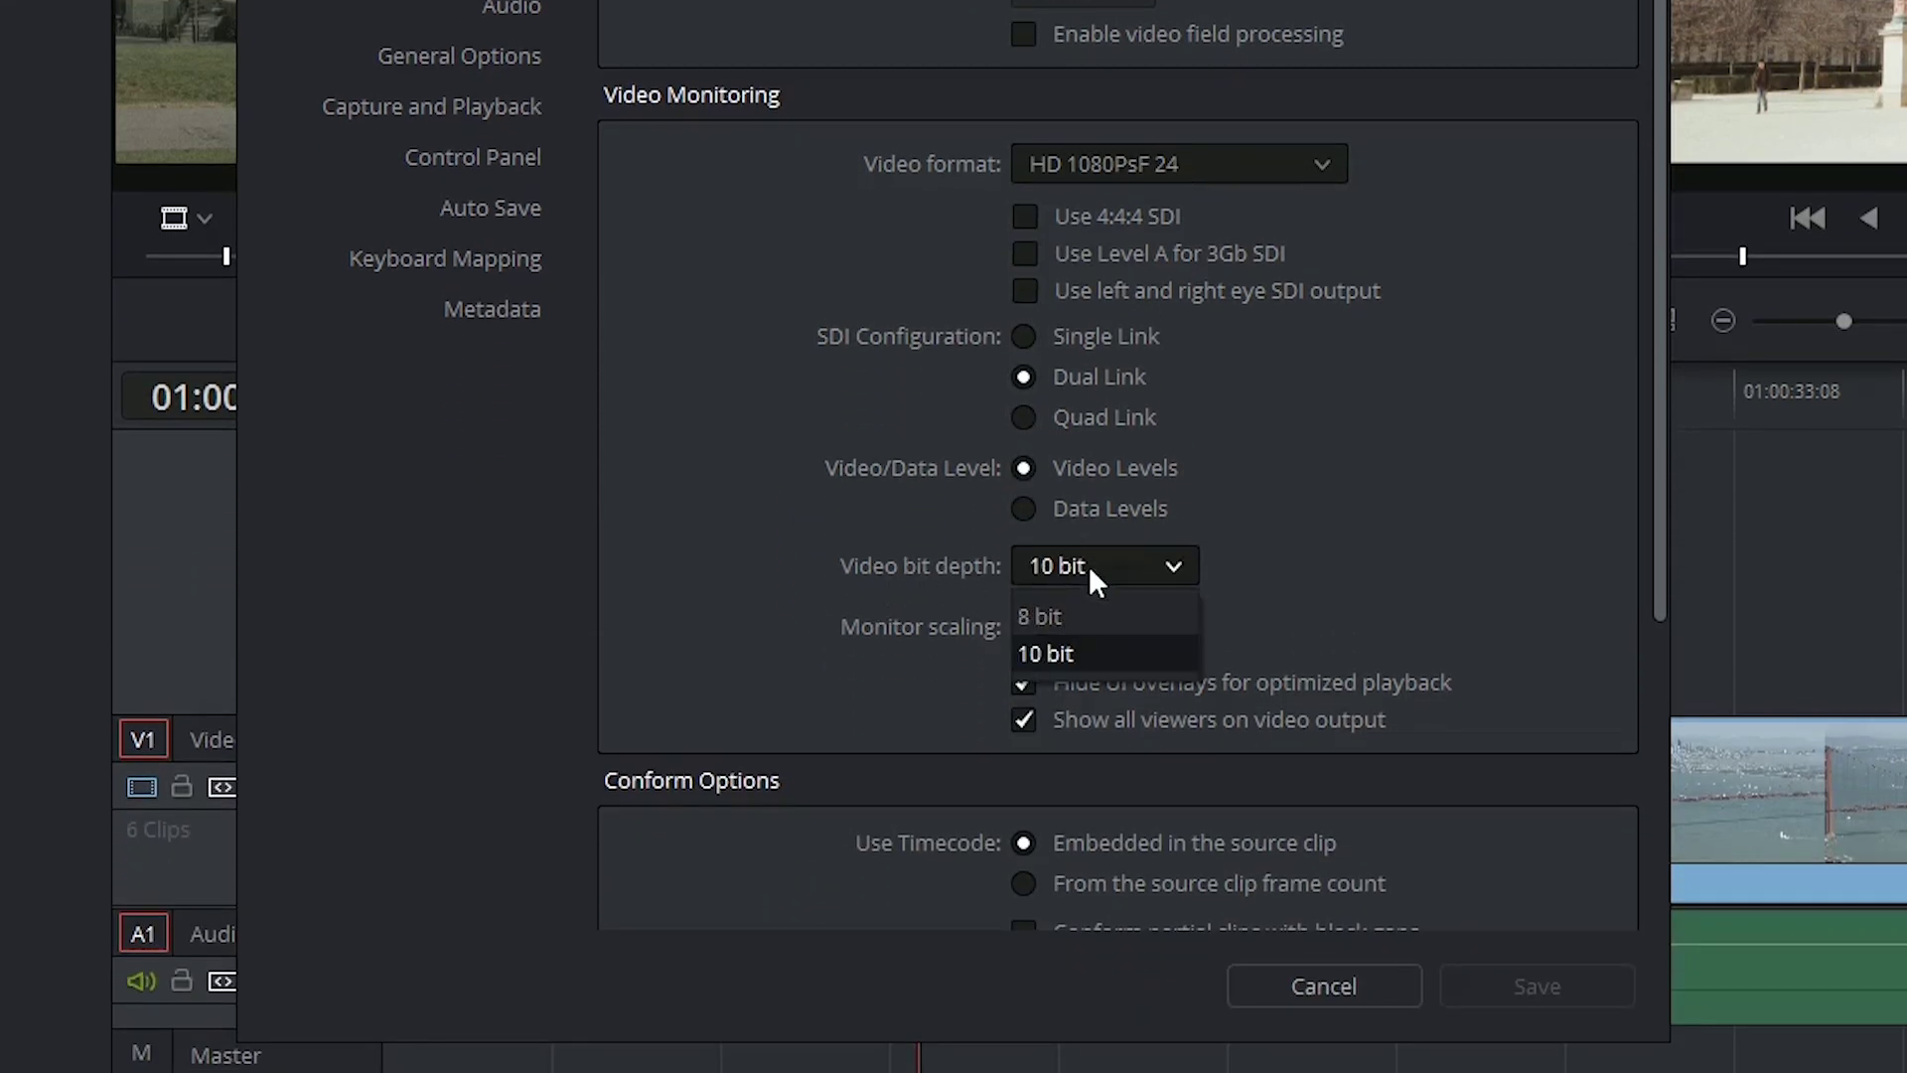
{"action": "left_click", "coordinate": [1117, 626]}
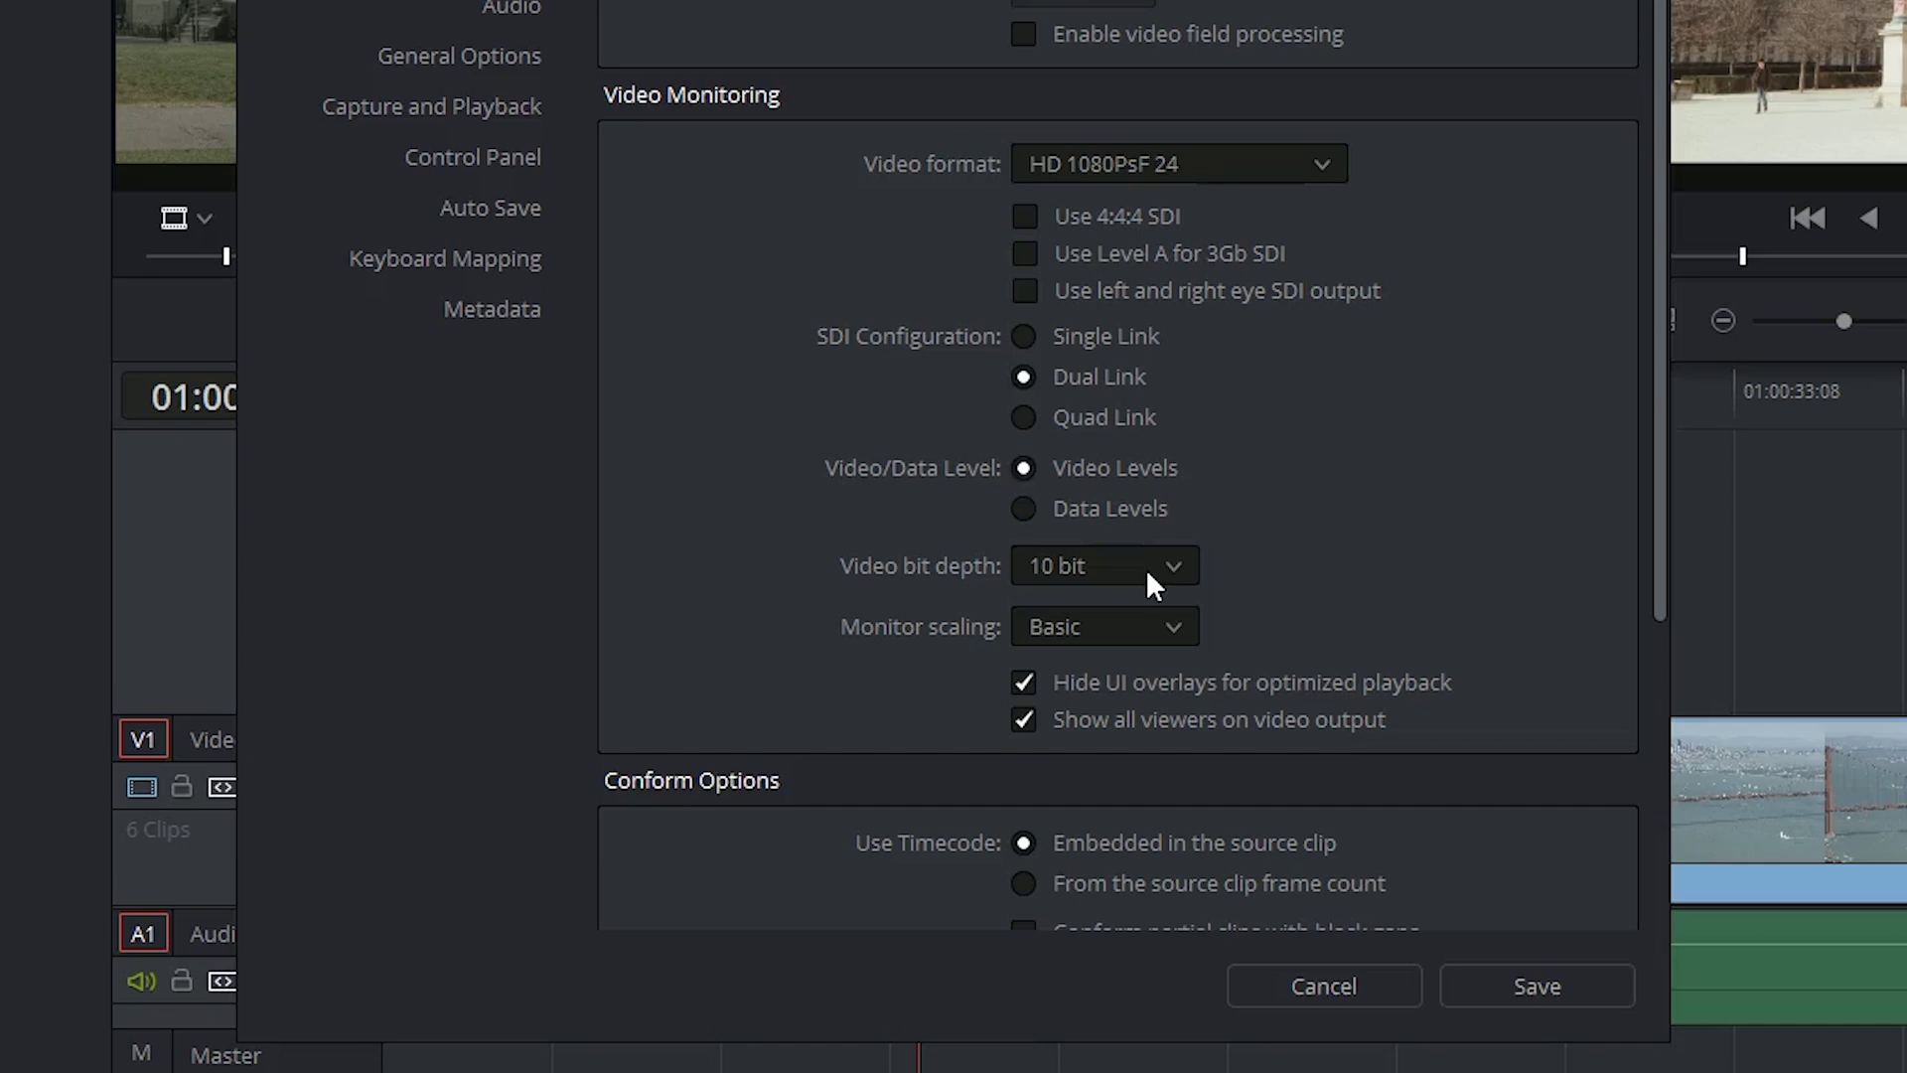
{"action": "left_click", "coordinate": [1158, 572]}
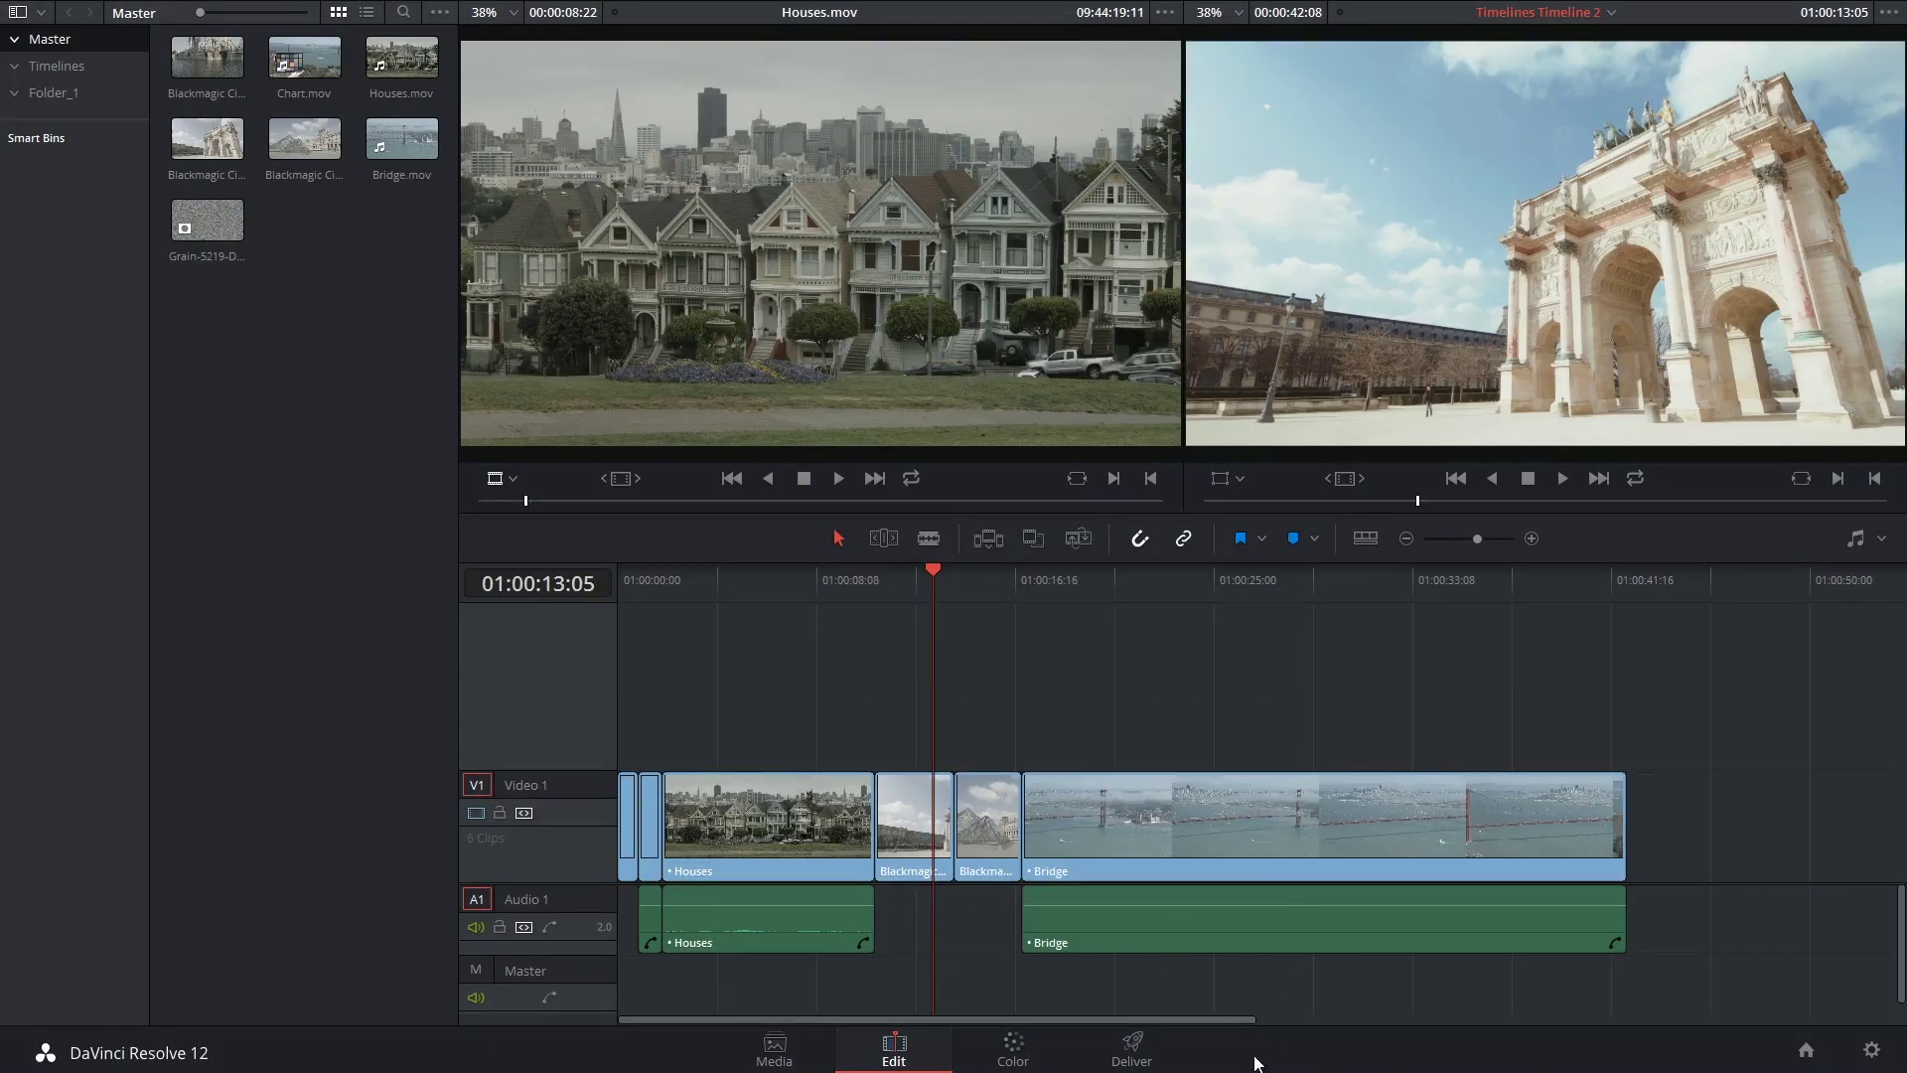
Step: Expand the Deliver page's render options down to the Force highest quality checkboxes
{"action": "left_click", "coordinate": [1175, 1048]}
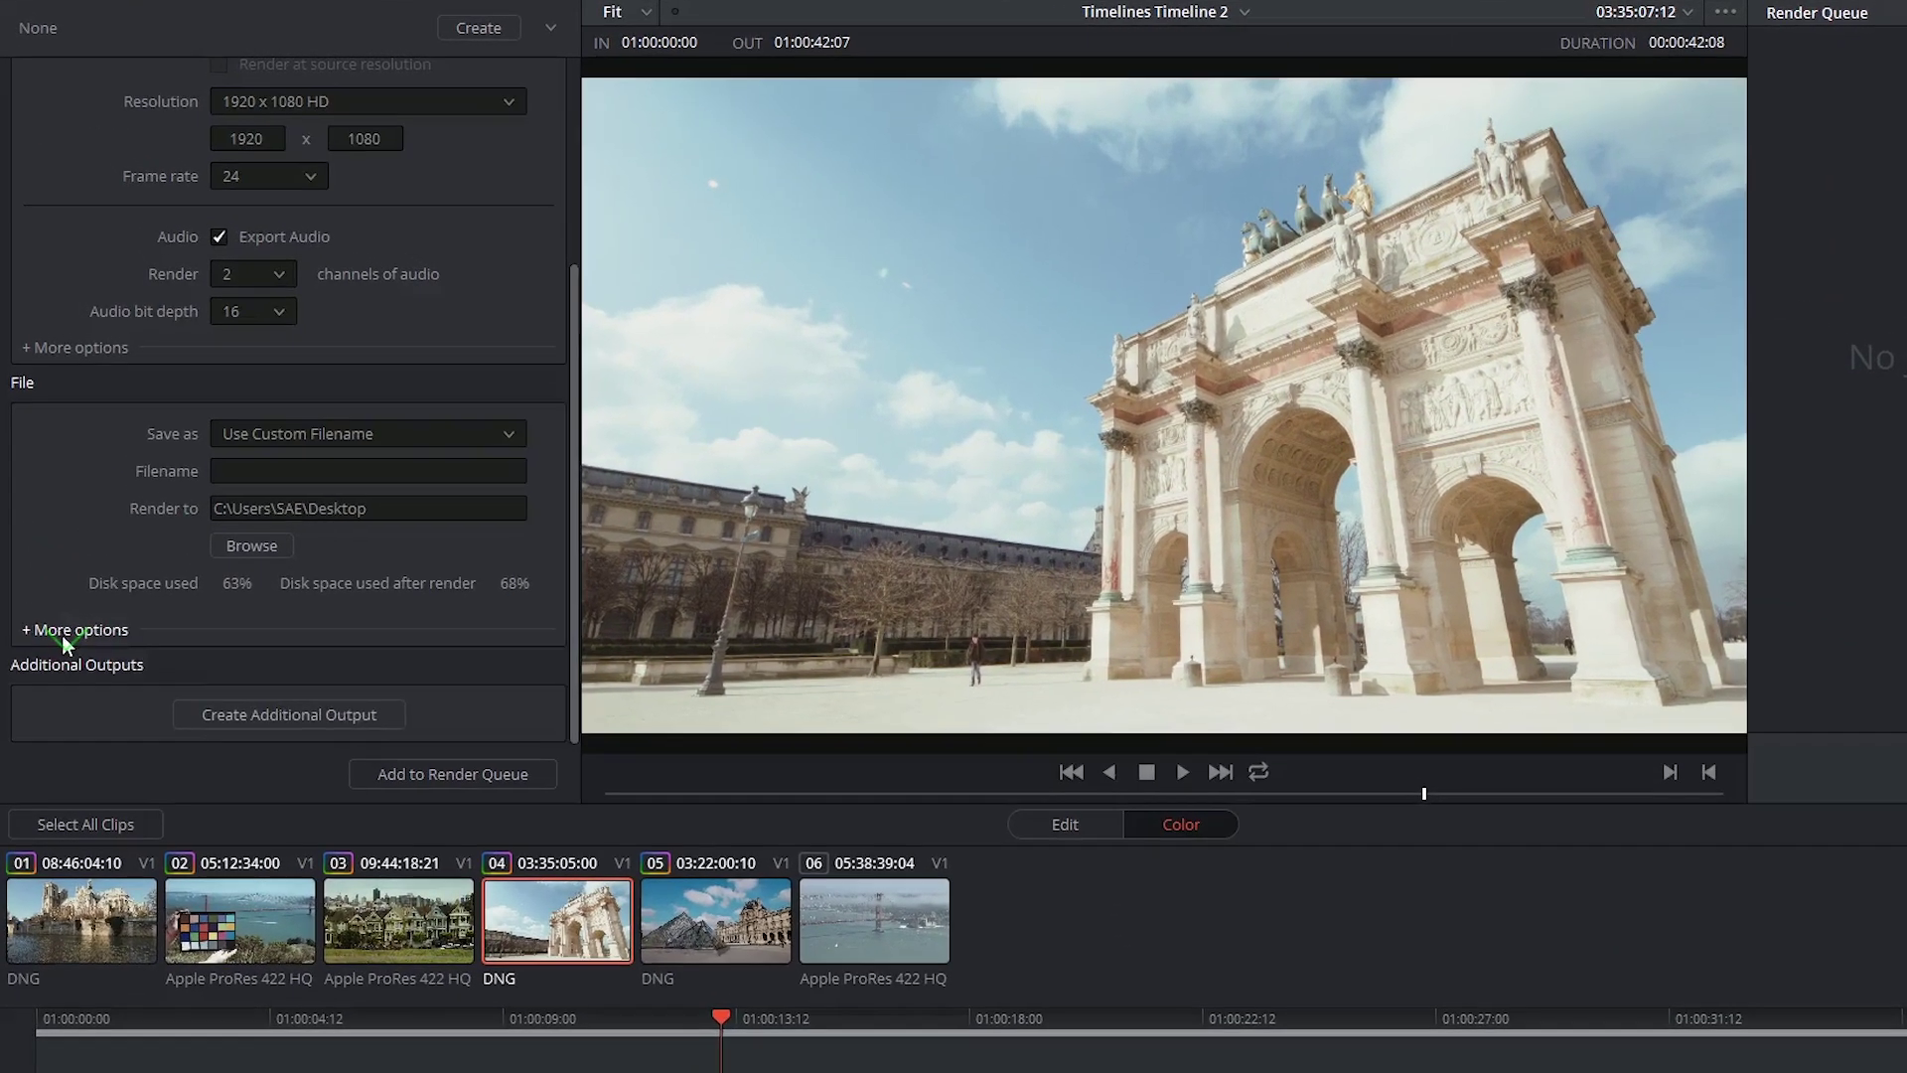
{"action": "left_click", "coordinate": [59, 559]}
{"action": "scroll", "coordinate": [81, 548], "scroll_direction": "down", "scroll_amount": 5}
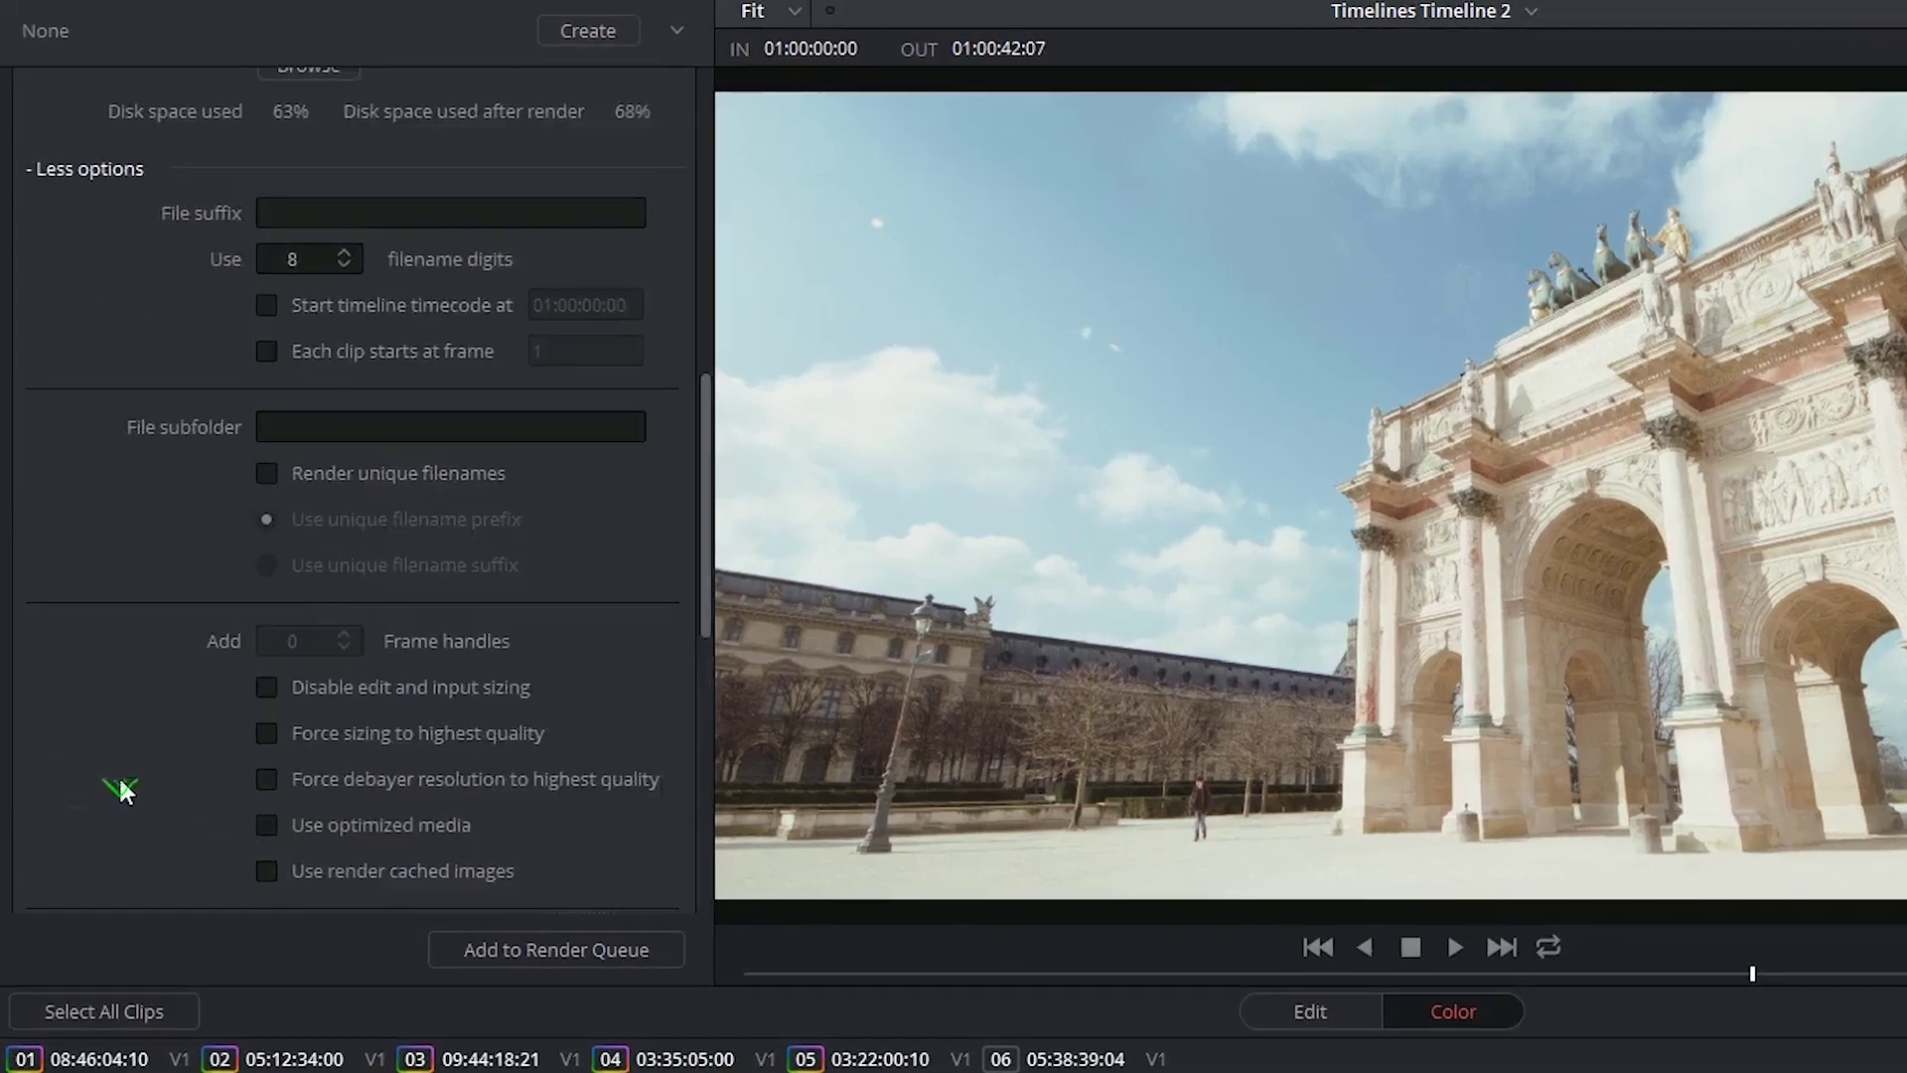
{"action": "scroll", "coordinate": [119, 789], "scroll_direction": "down", "scroll_amount": 3}
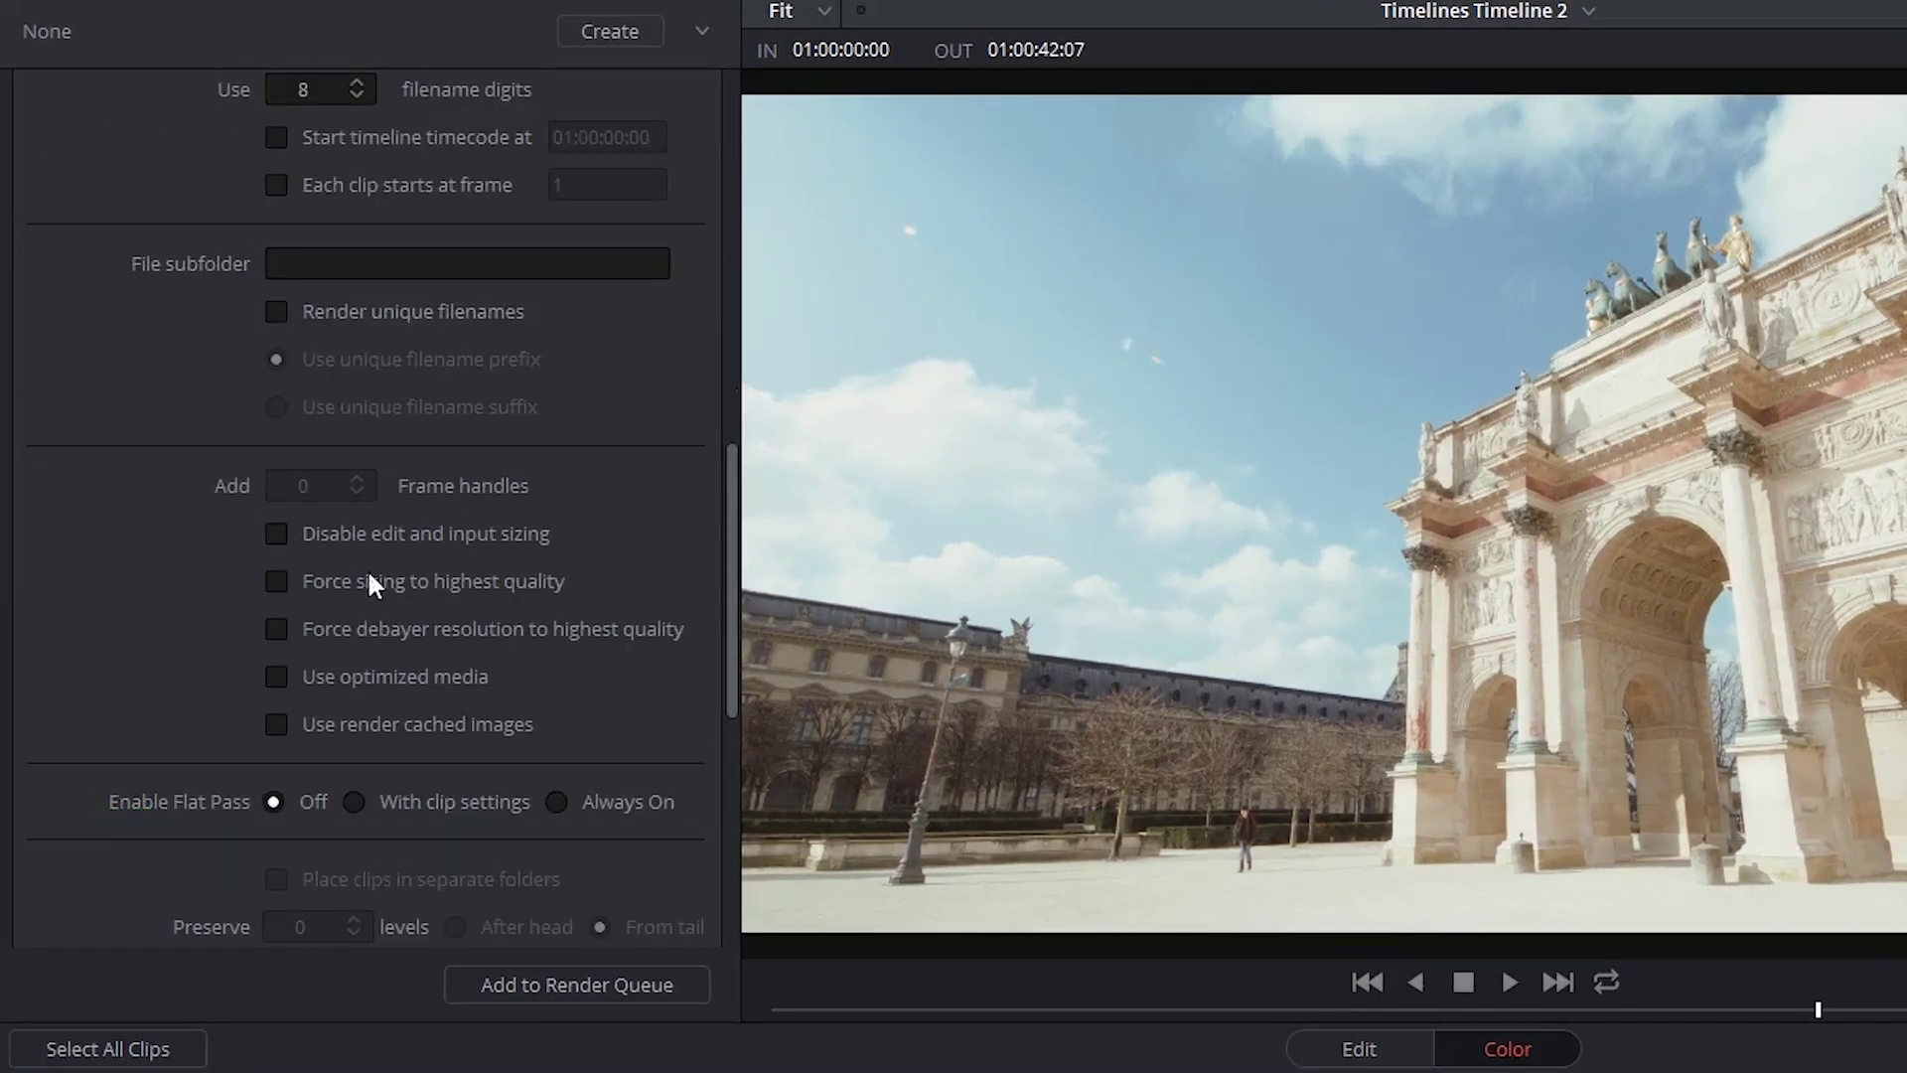